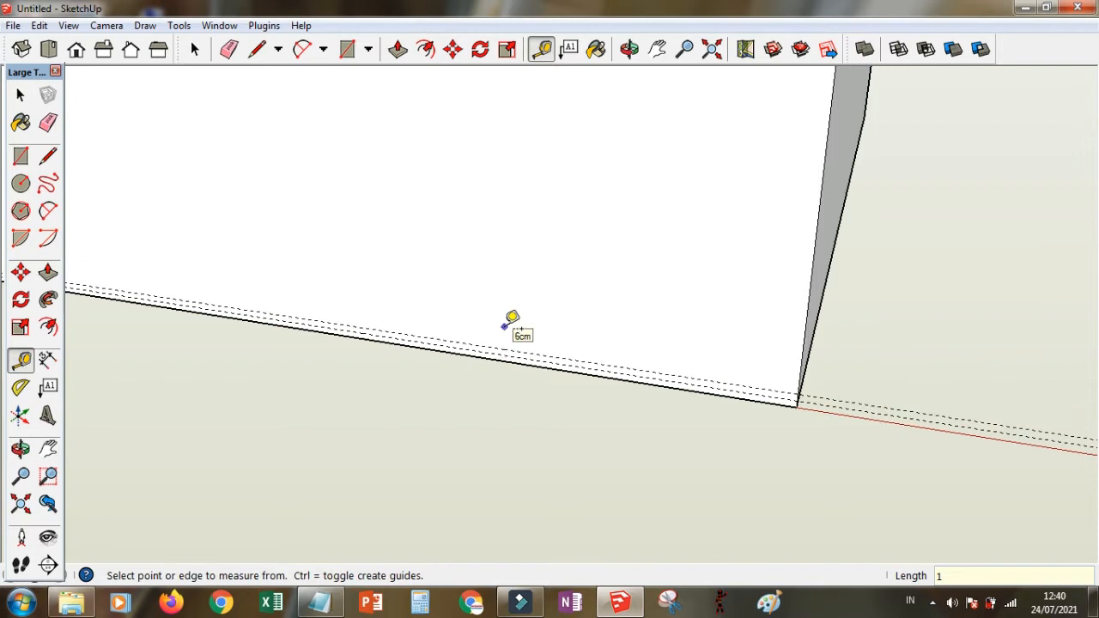
- Place a vertical guide on the box's front face, 30 cm in from its right-hand vertical edge
click(808, 302)
text(30)
key(Return)
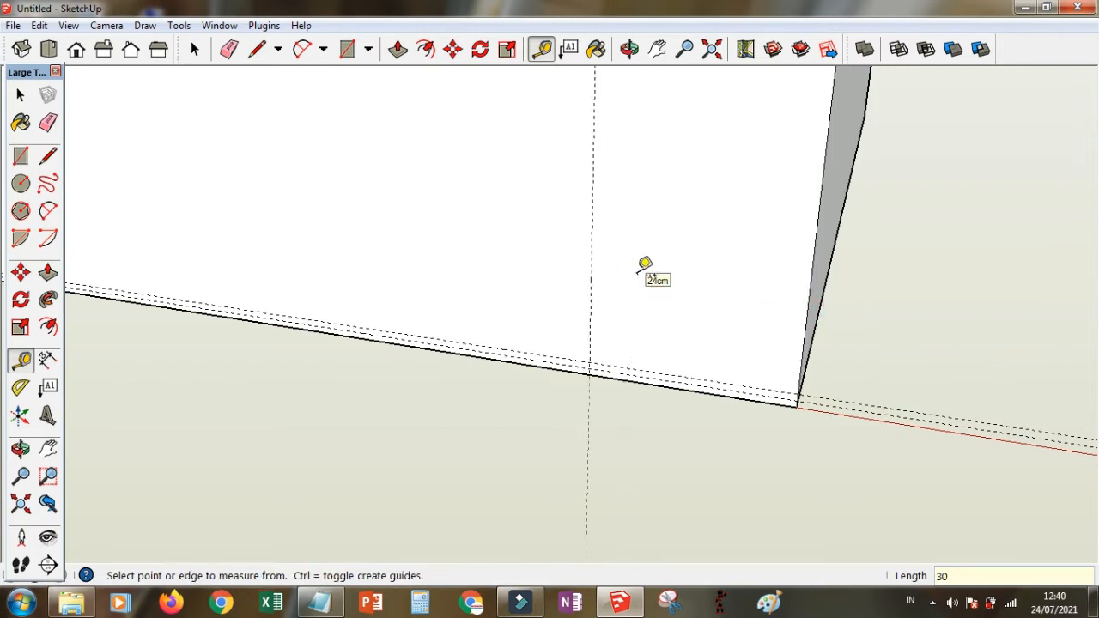
- Draw a sloped line from the vertical guide to the face's lower right corner between the guides, add its short riser, and erase the guides
click(684, 49)
drag(734, 292, 552, 161)
click(658, 49)
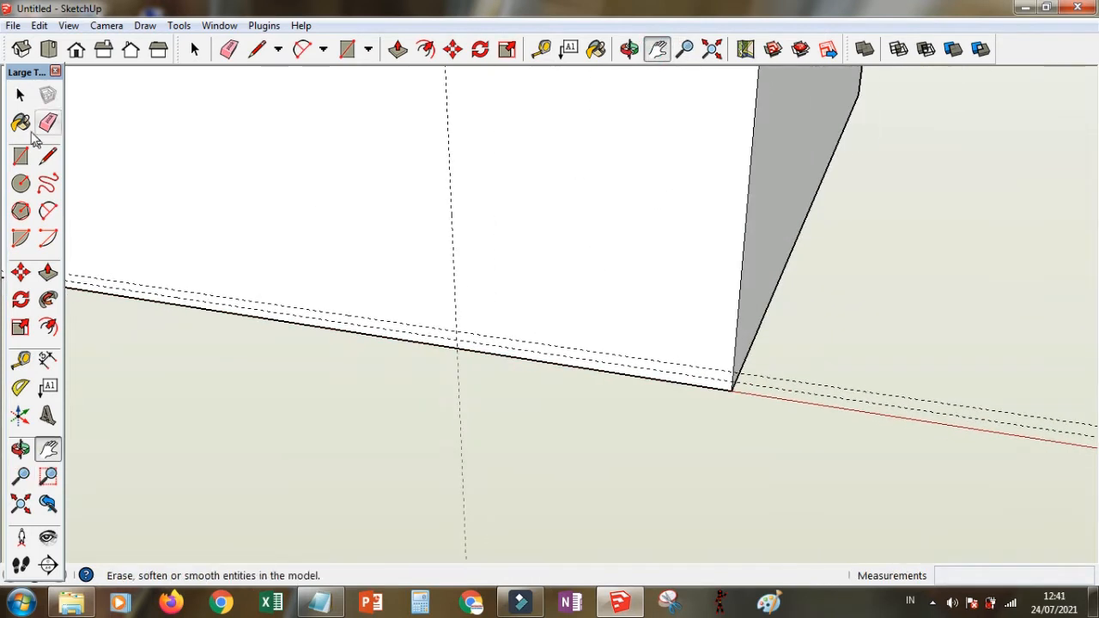
click(48, 156)
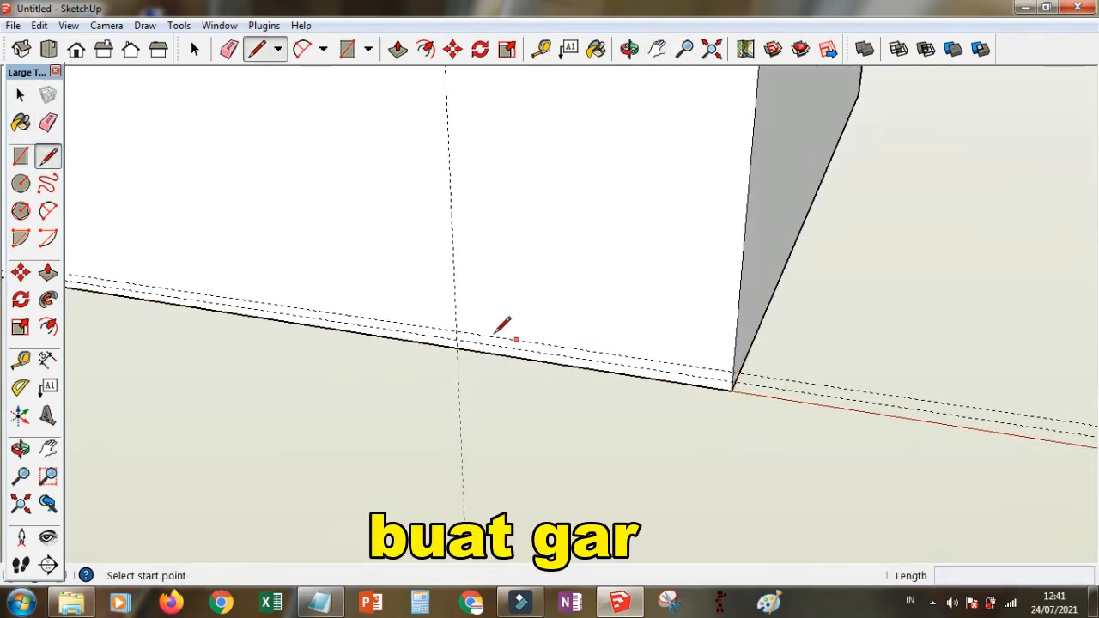
click(455, 333)
click(732, 381)
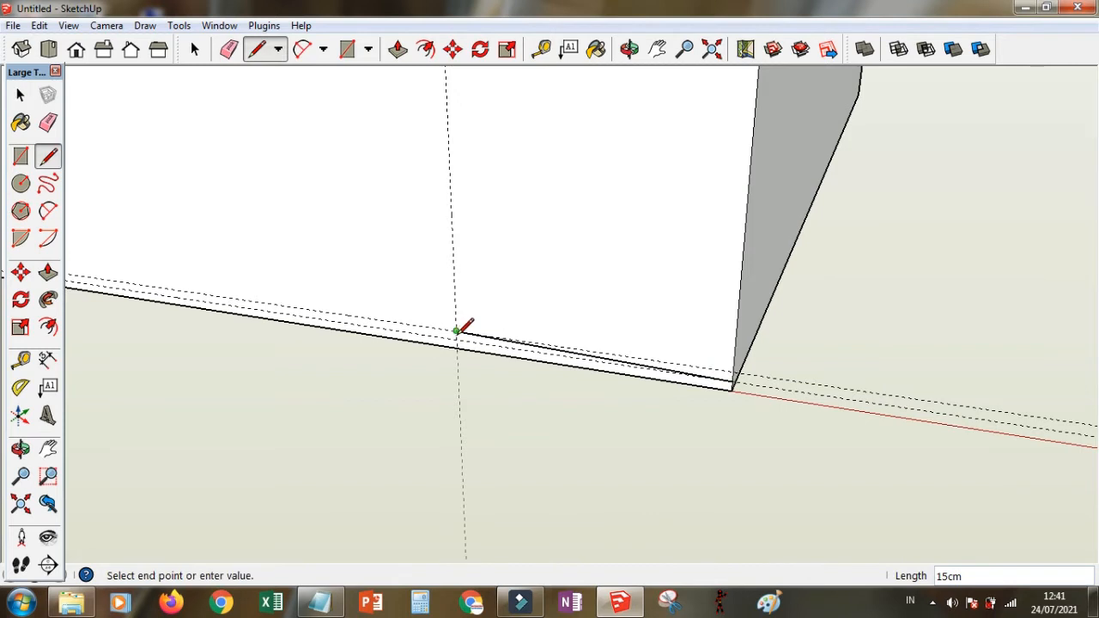
click(47, 122)
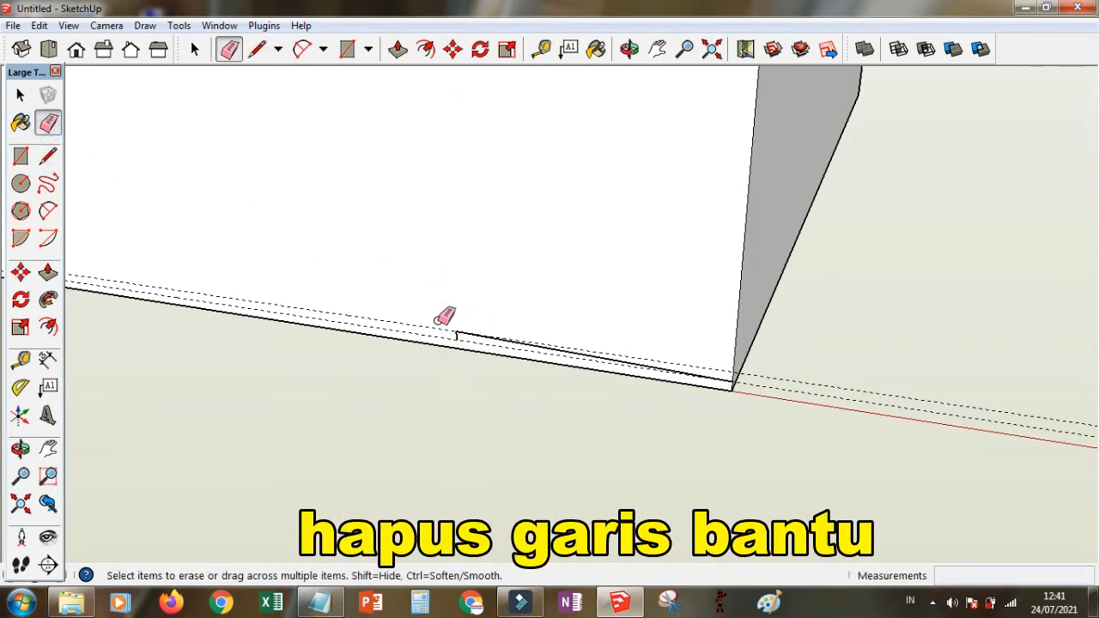
- Copy the sloped line and its riser end to end along the face's bottom edge as a 10x array
click(194, 49)
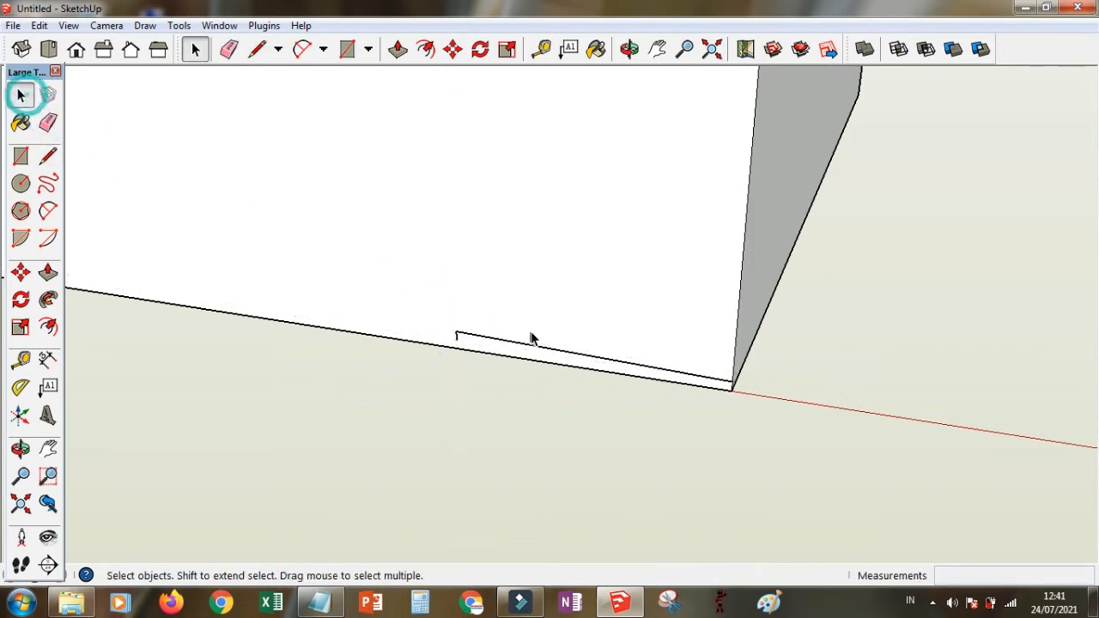
click(538, 352)
click(20, 272)
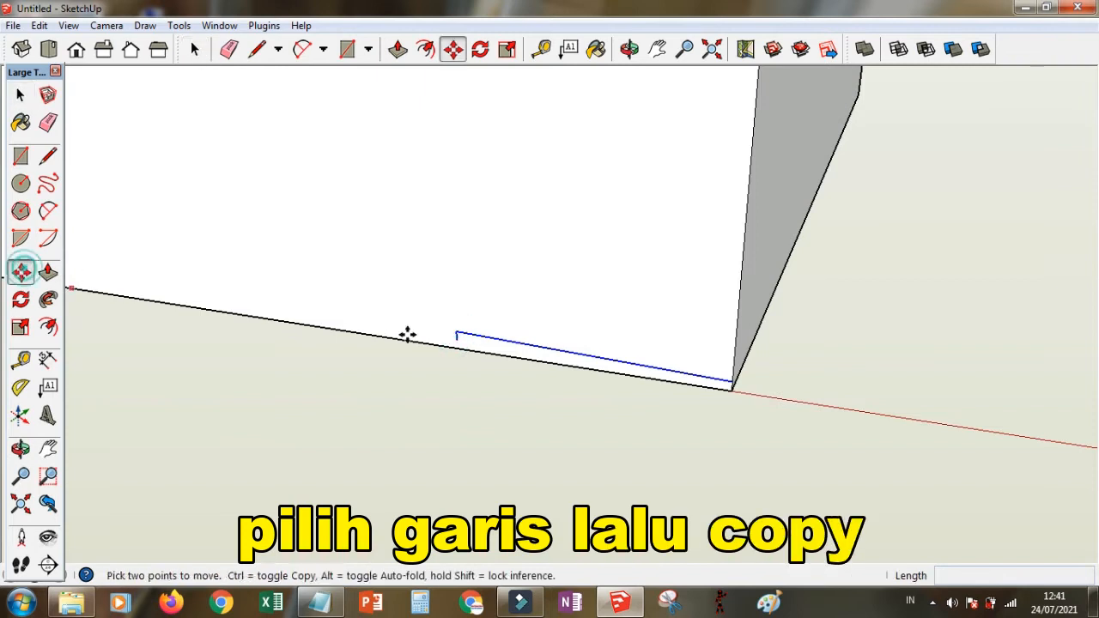
key(ctrl)
click(736, 379)
click(462, 336)
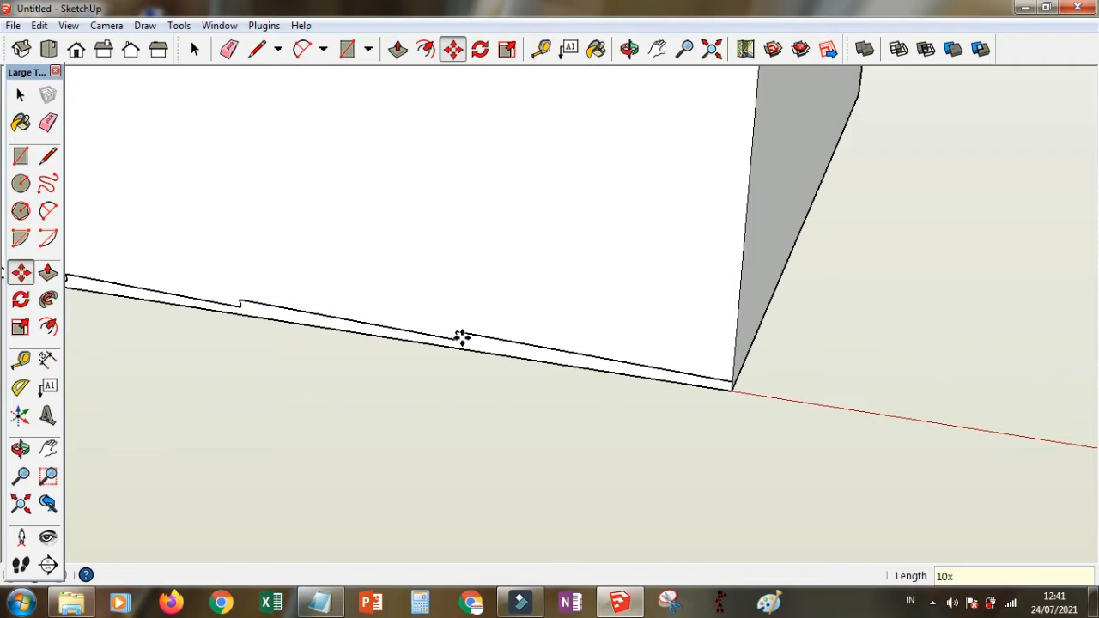
- Draw a 30 cm line at the far end of the sawtooth row, from the last notch to the foot of the end riser
click(657, 56)
drag(332, 223, 798, 284)
drag(338, 290, 755, 325)
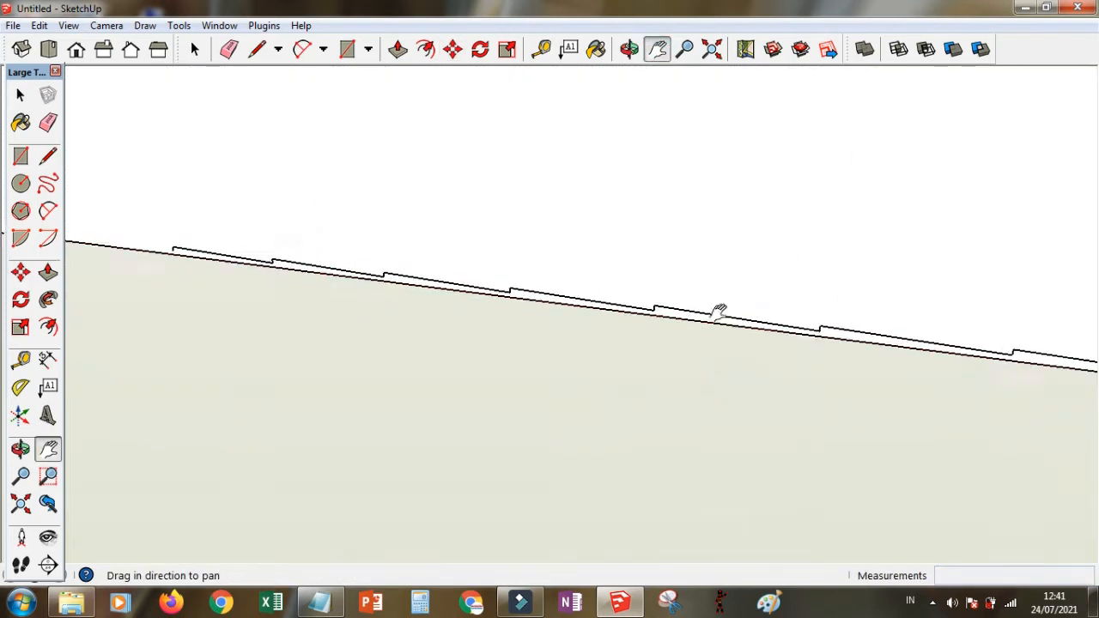
drag(331, 266, 420, 290)
click(689, 53)
drag(340, 272, 424, 199)
click(657, 55)
drag(294, 235, 502, 259)
click(685, 49)
drag(449, 299, 544, 116)
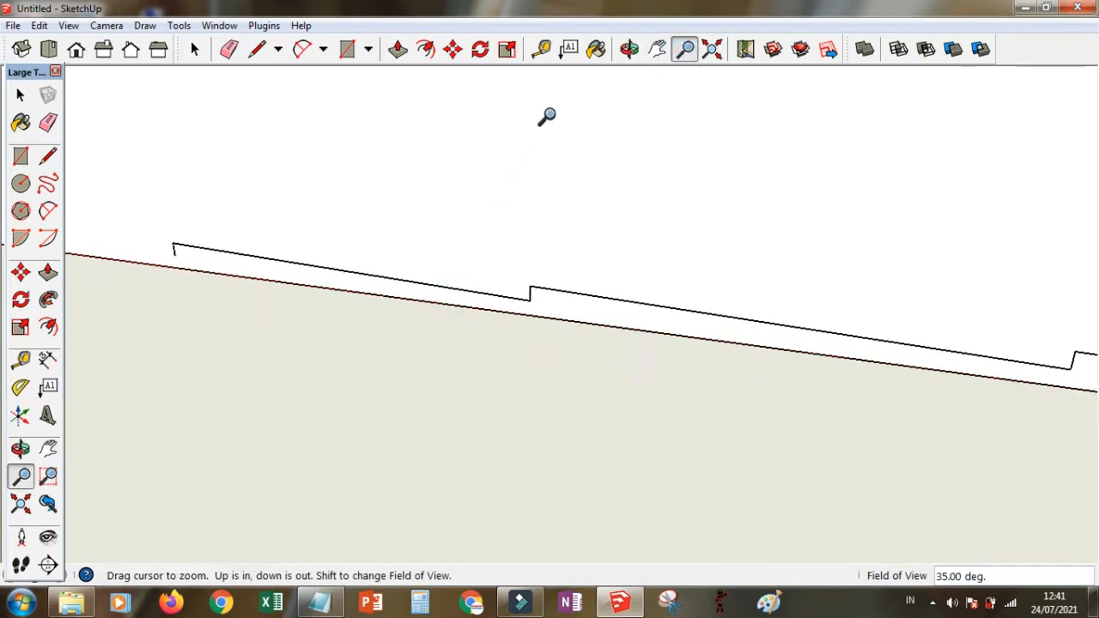
click(48, 157)
click(530, 298)
click(171, 253)
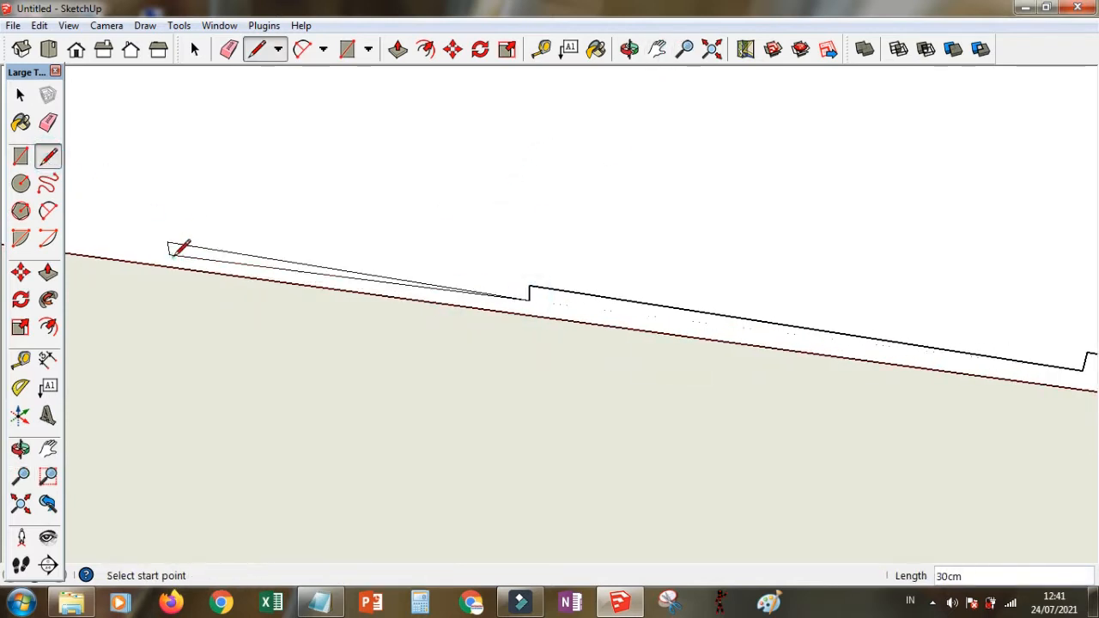
- Erase the last tooth's original sloped line and close the profile's far end with a short vertical line to the bottom edge
key(e)
click(192, 246)
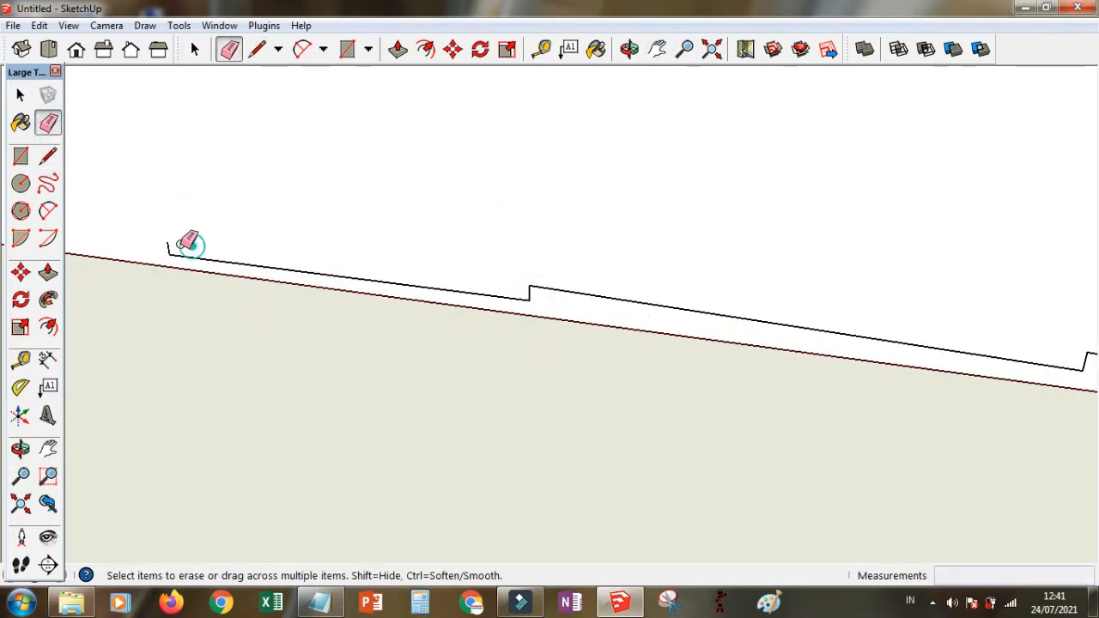
click(48, 156)
click(171, 266)
click(169, 254)
key(space)
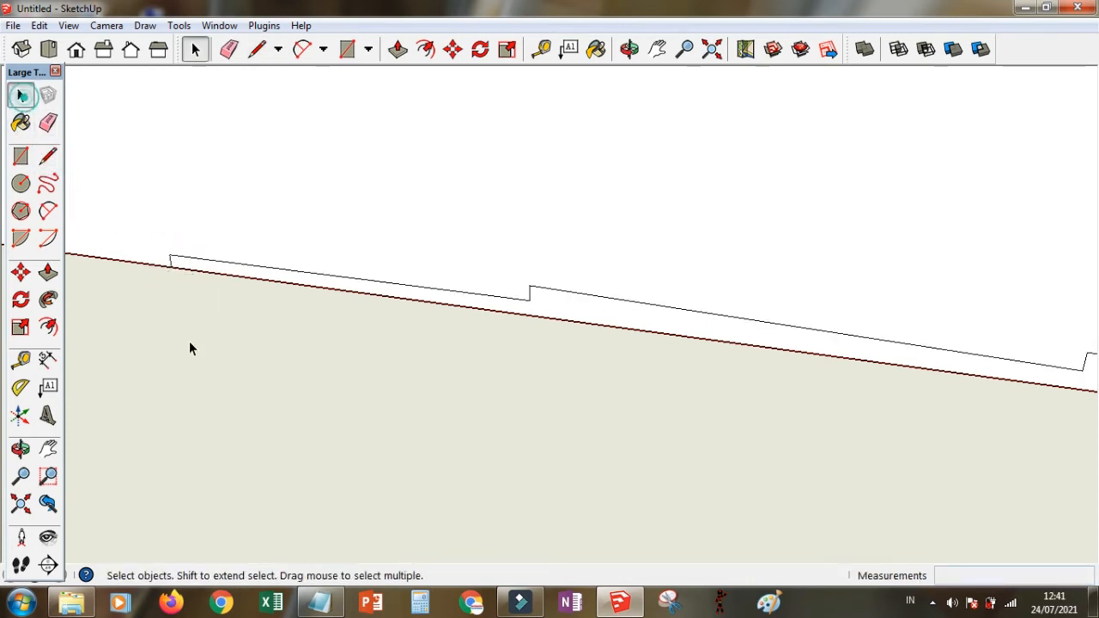
- Erase the box's front, top and left-hand edges around the sawtooth strip
click(685, 49)
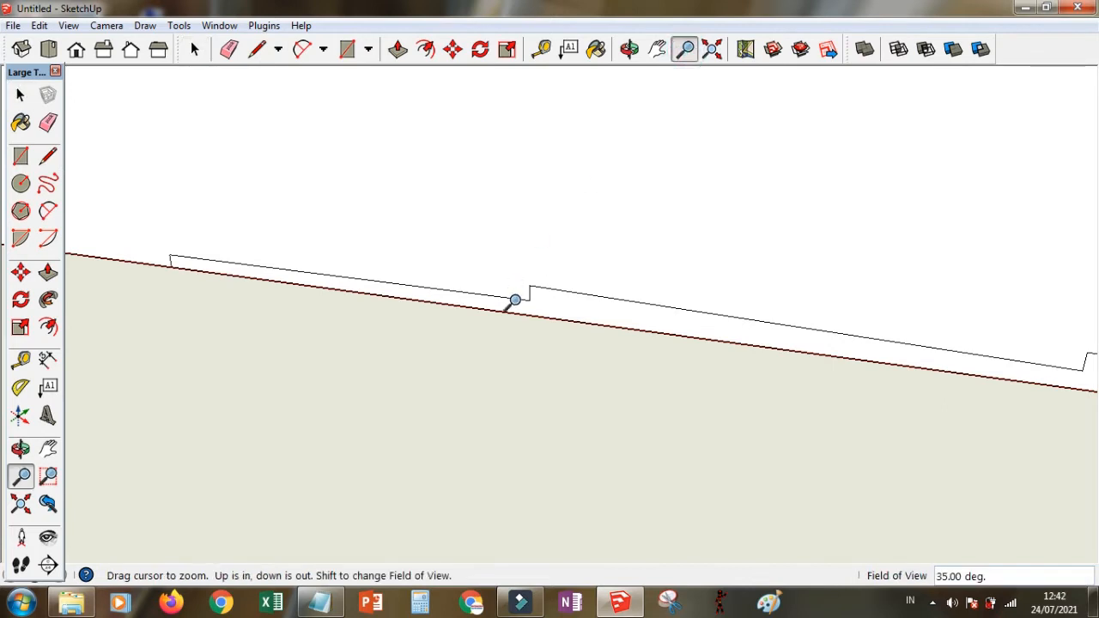
double_click(524, 213)
drag(569, 241, 594, 377)
drag(618, 207, 657, 387)
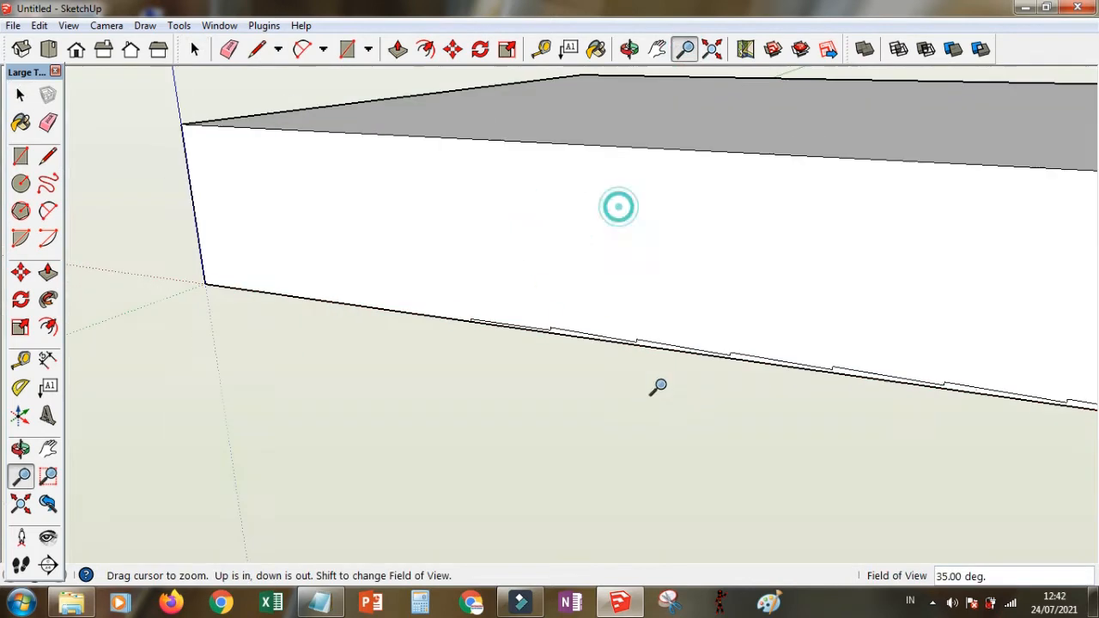
click(48, 123)
click(294, 123)
click(307, 283)
mouse_move(307, 282)
mouse_down()
mouse_move(219, 140)
mouse_move(223, 113)
mouse_up()
drag(535, 138, 587, 112)
- Erase the vertical and bottom edges of the box's remaining right side face
click(658, 53)
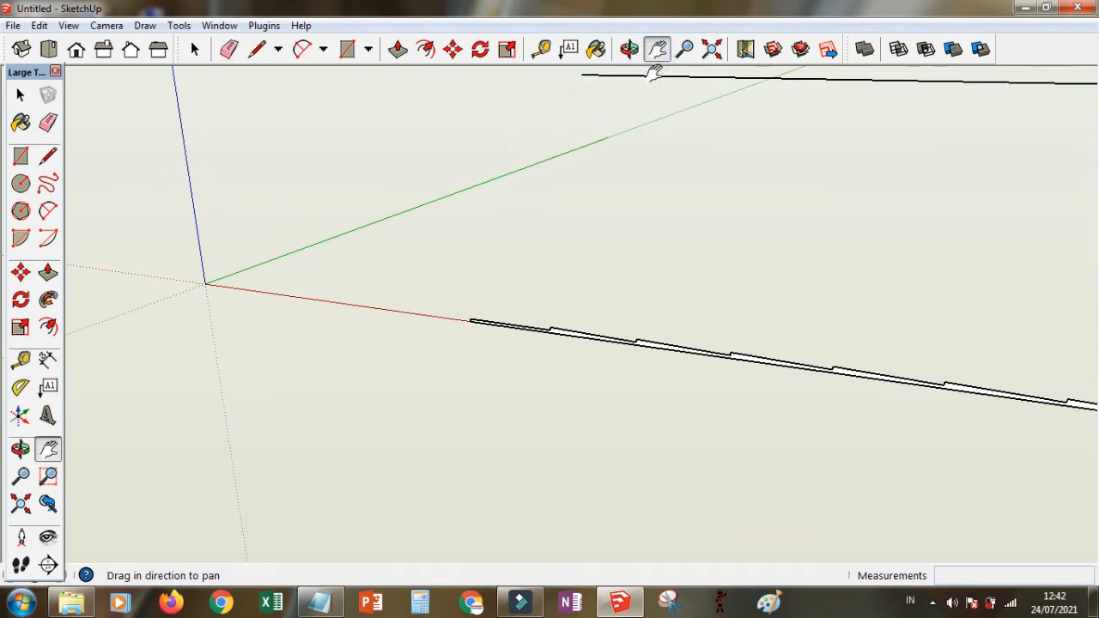
drag(661, 86, 318, 189)
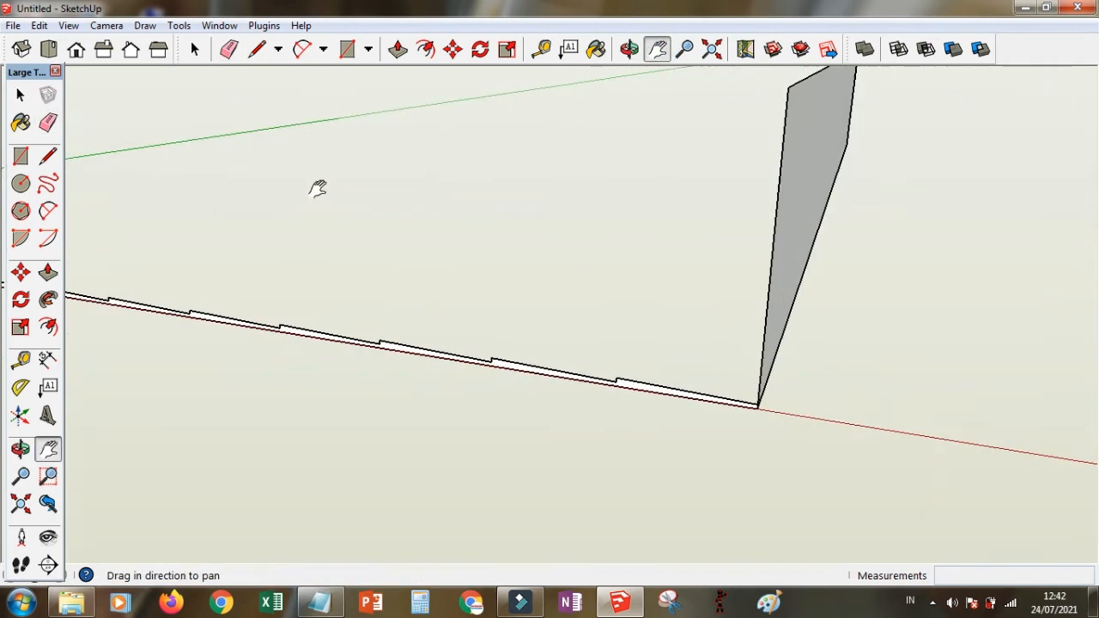
click(47, 122)
click(629, 49)
mouse_move(699, 255)
mouse_down()
mouse_move(675, 317)
mouse_move(550, 285)
mouse_move(567, 298)
mouse_move(380, 238)
mouse_up()
key(e)
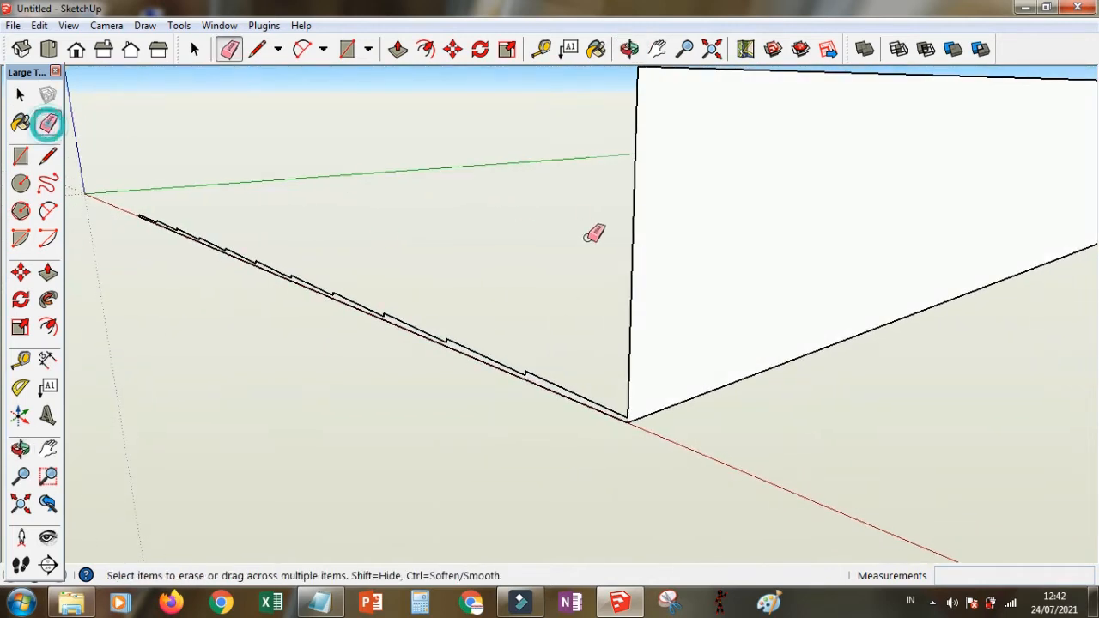
drag(595, 246, 649, 264)
click(699, 400)
- Erase the leftover box edges behind the strip so only the sawtooth profile is left
click(630, 49)
mouse_move(635, 404)
mouse_down()
mouse_move(926, 326)
mouse_move(782, 266)
mouse_up()
key(e)
click(605, 150)
click(594, 194)
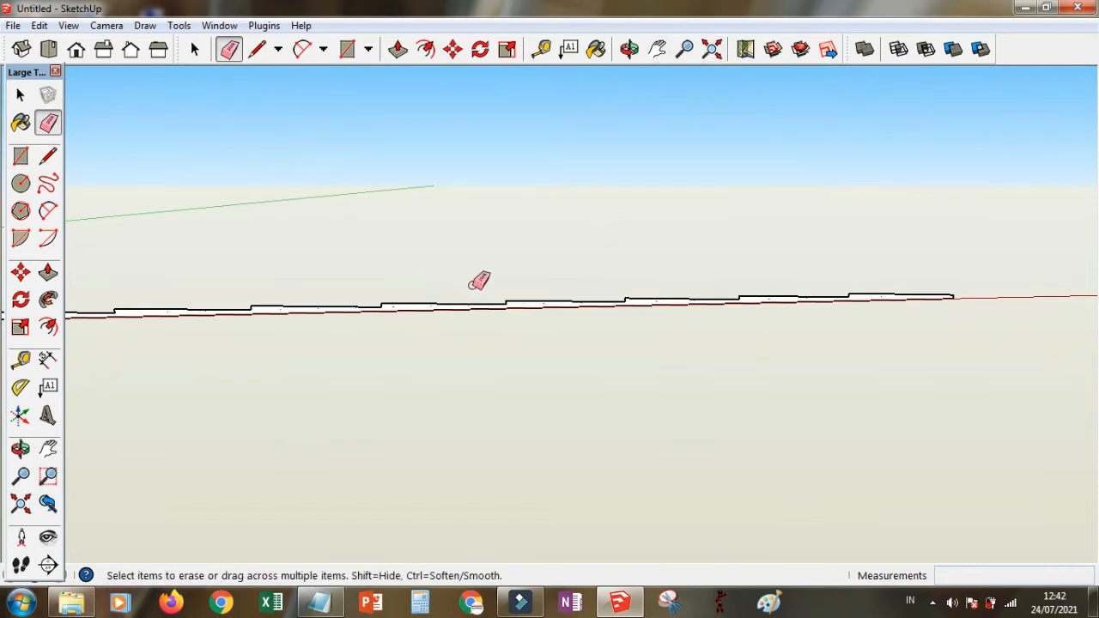
- Draw a 30 cm line along the green axis from the upper corner of the sawtooth profile's closed end
click(657, 49)
drag(417, 240, 787, 317)
drag(325, 371, 495, 369)
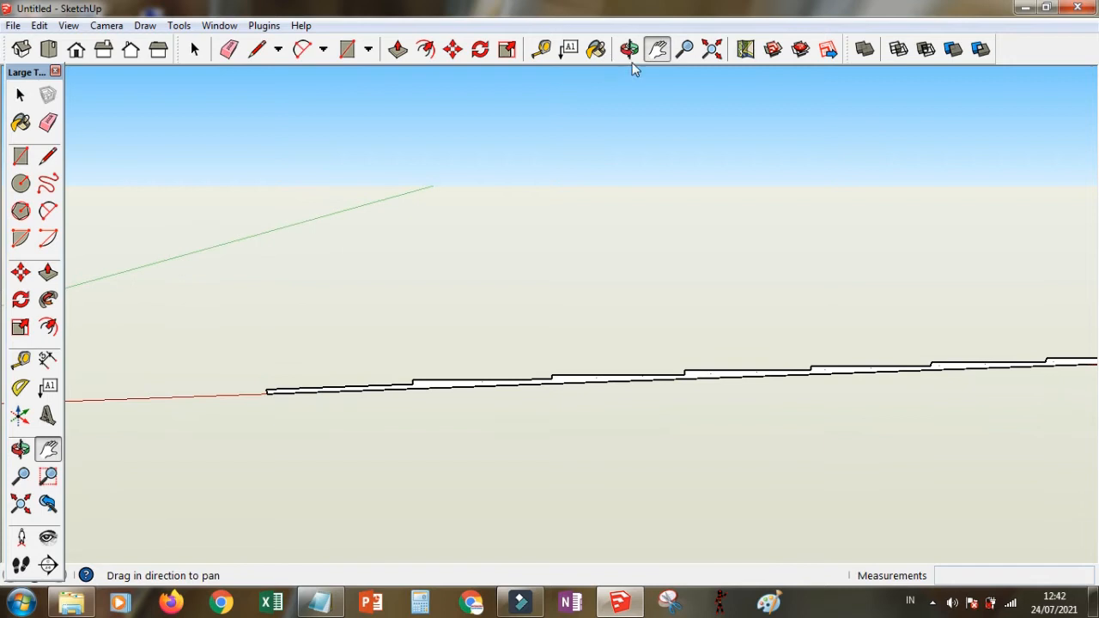
click(630, 49)
drag(385, 390, 654, 422)
click(683, 50)
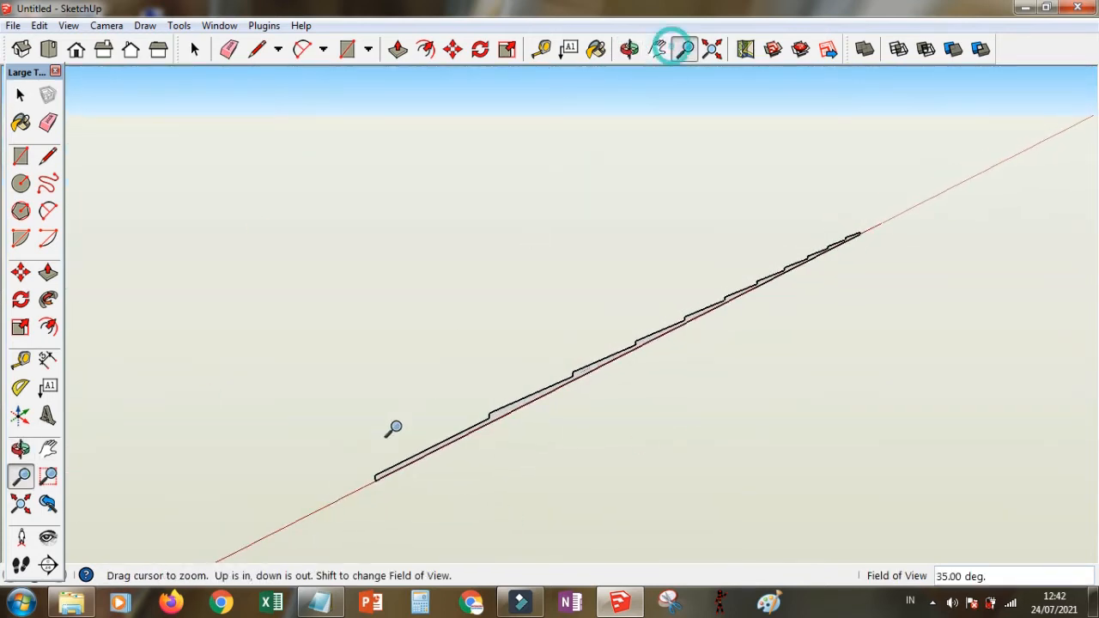
drag(413, 410, 483, 278)
click(657, 49)
drag(525, 342, 675, 117)
drag(466, 368, 648, 225)
drag(429, 323, 638, 245)
key(l)
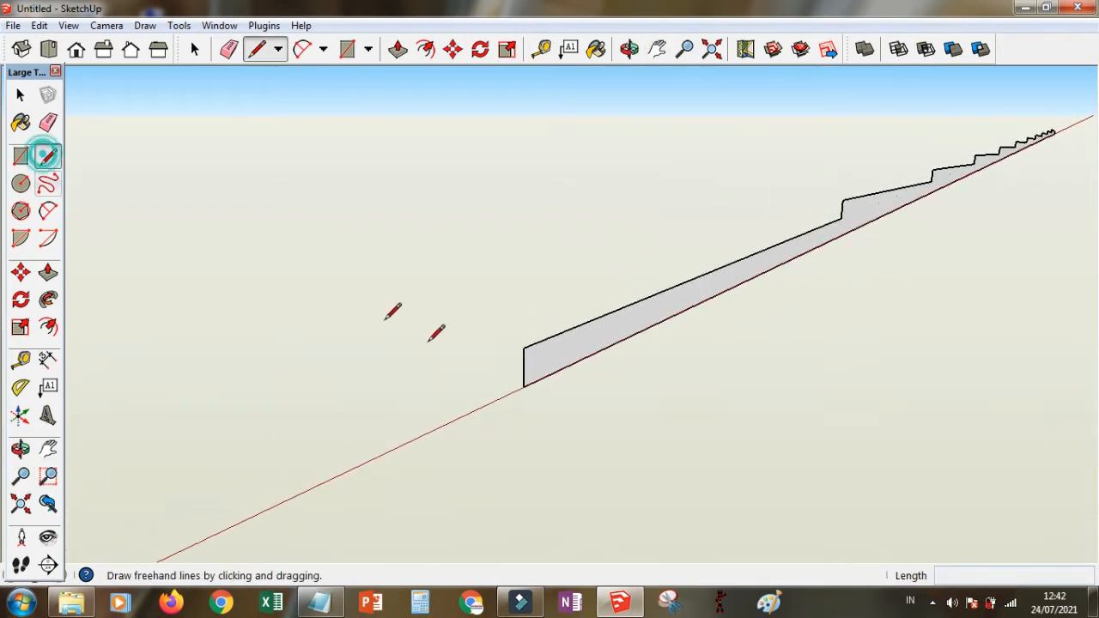
click(524, 347)
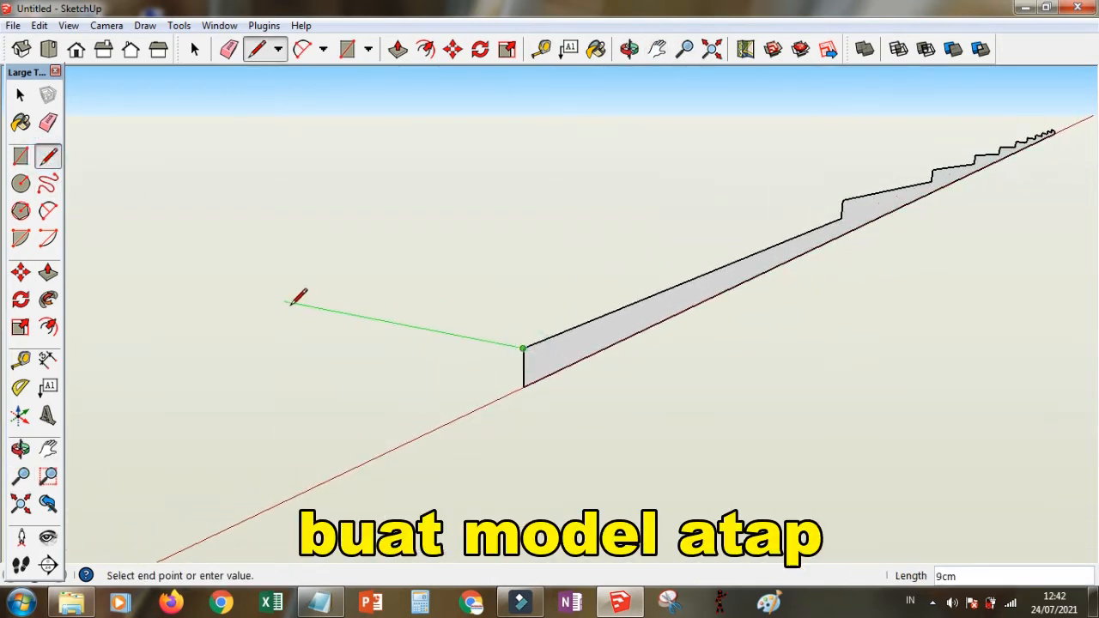
text(30)
key(Return)
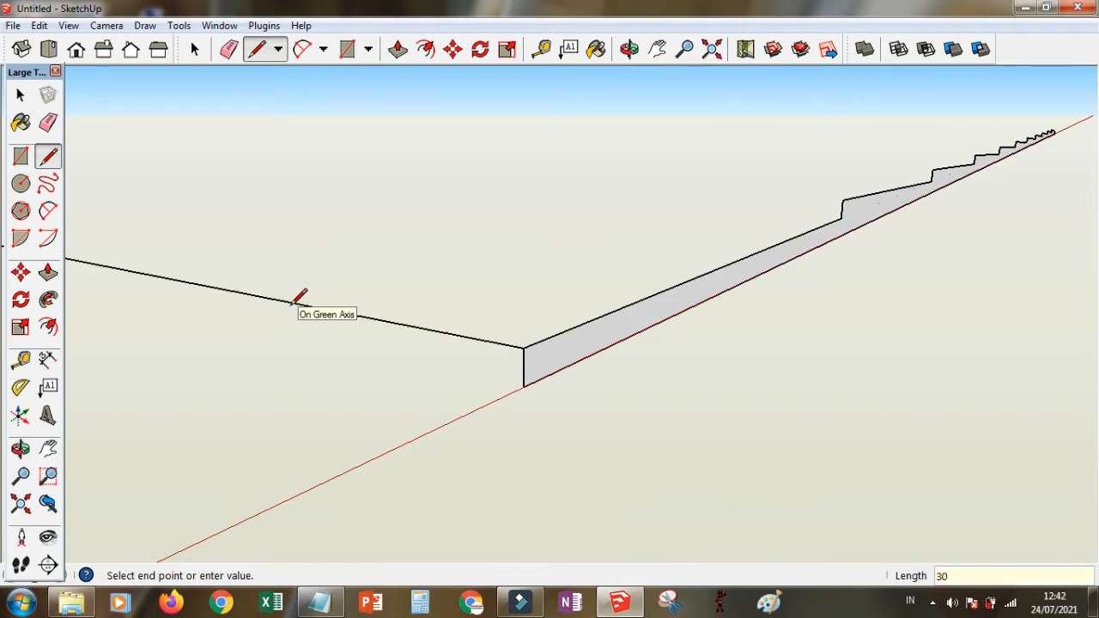
key(Escape)
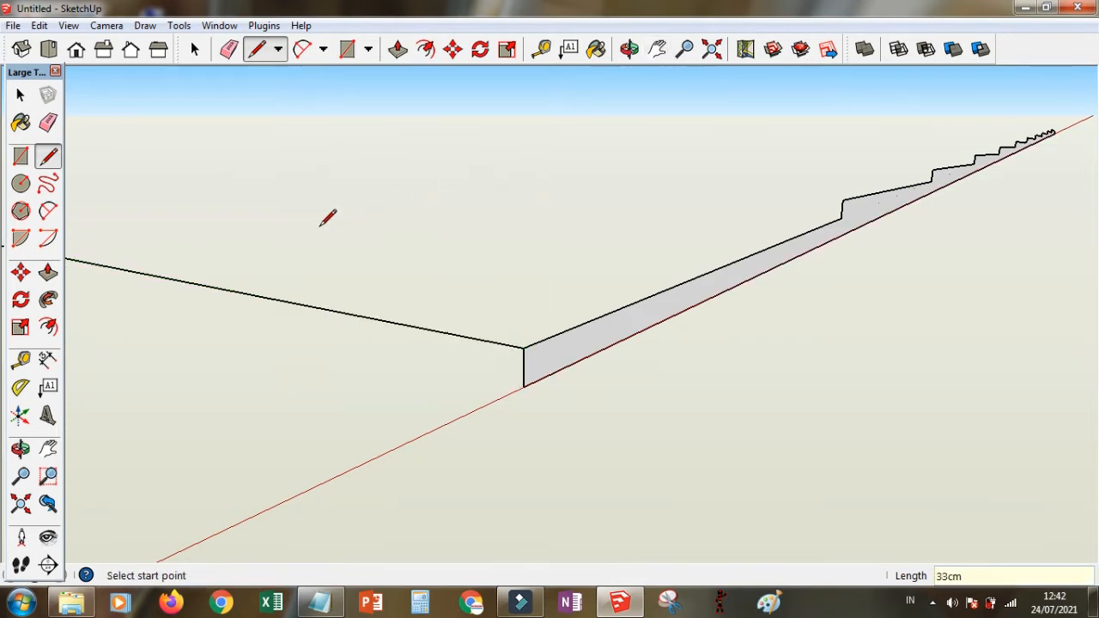
- Draw an upright arc with a 4 cm bulge over the outer part of the 30 cm line, starting at its free end
click(657, 49)
drag(335, 244, 685, 294)
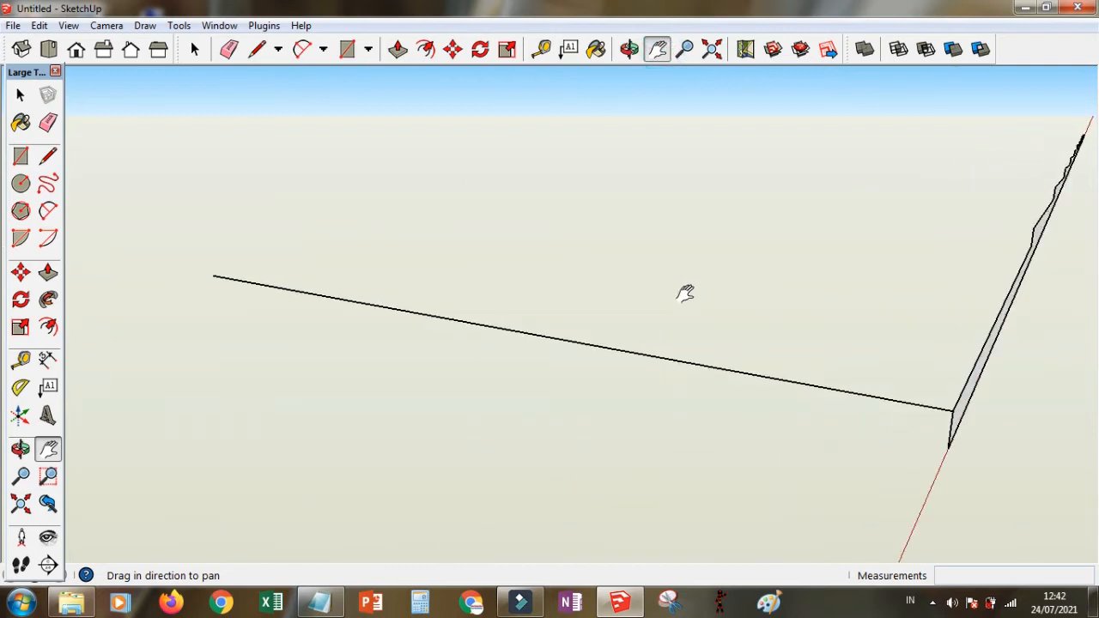
click(48, 215)
click(213, 275)
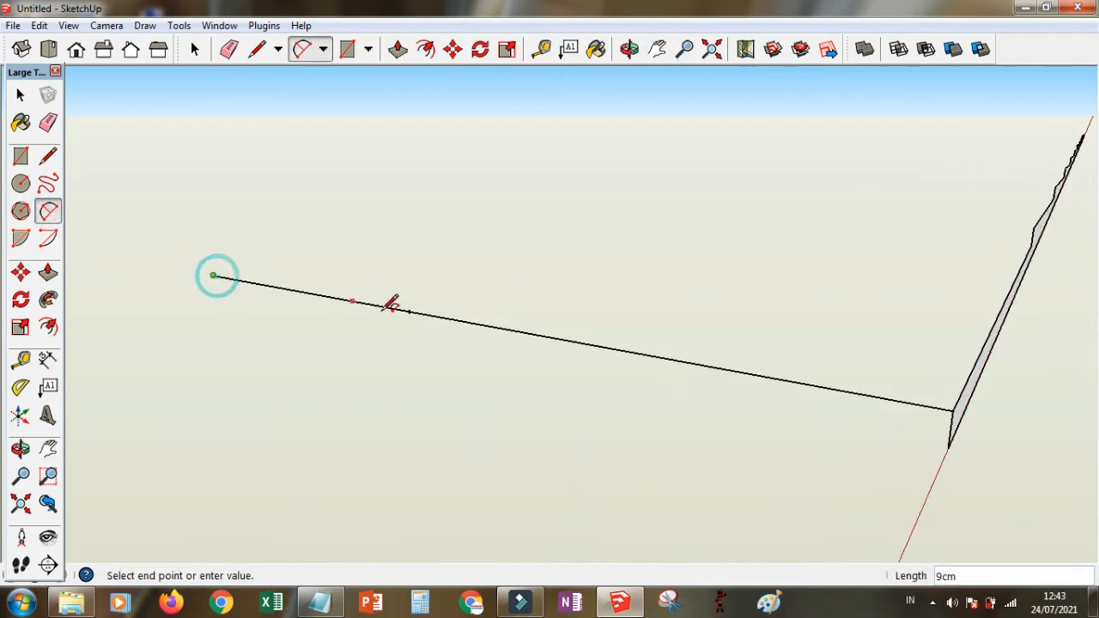
click(409, 311)
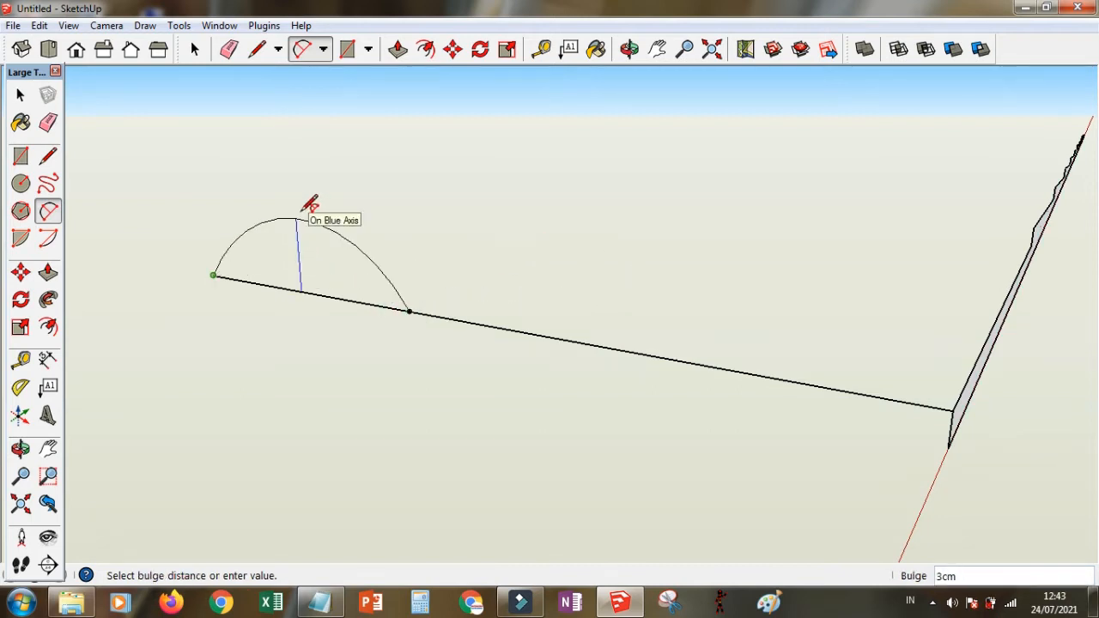
click(306, 209)
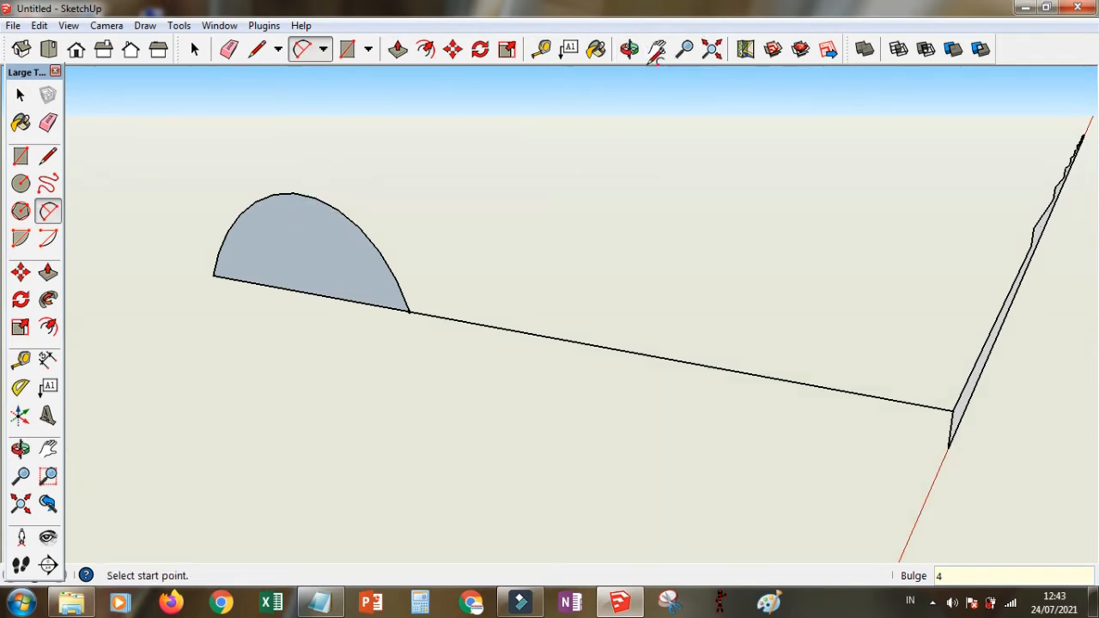
- Erase the straight line segment beneath the arc, keeping the arc and the remaining line
click(629, 50)
mouse_move(470, 265)
mouse_down()
mouse_move(572, 260)
mouse_move(469, 266)
mouse_move(478, 266)
mouse_up()
click(684, 49)
drag(601, 195, 615, 266)
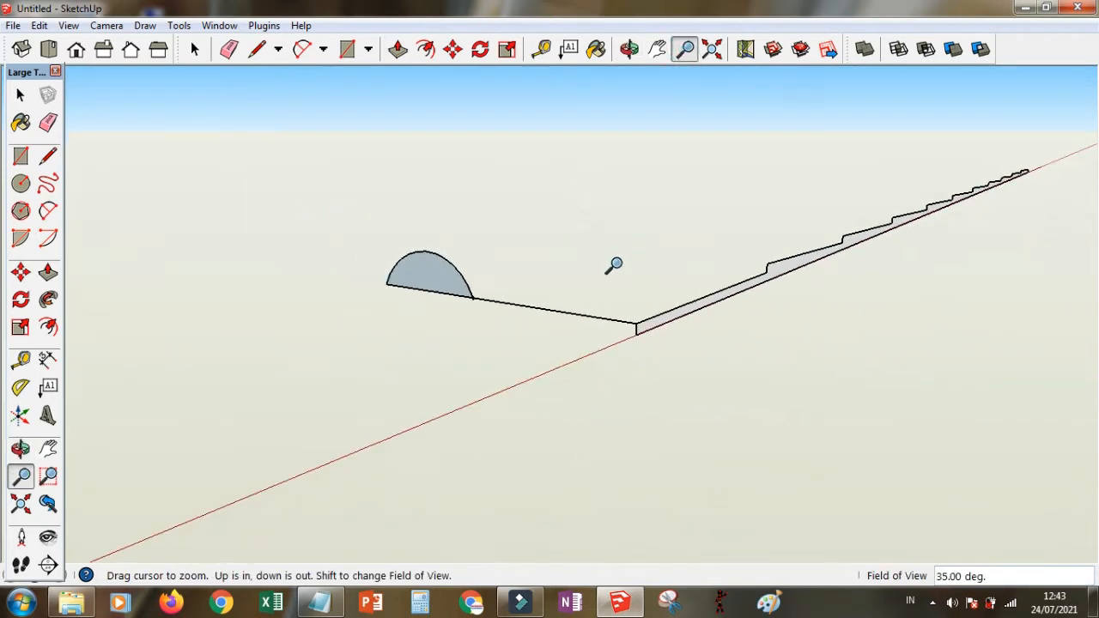
click(47, 123)
drag(415, 283, 414, 294)
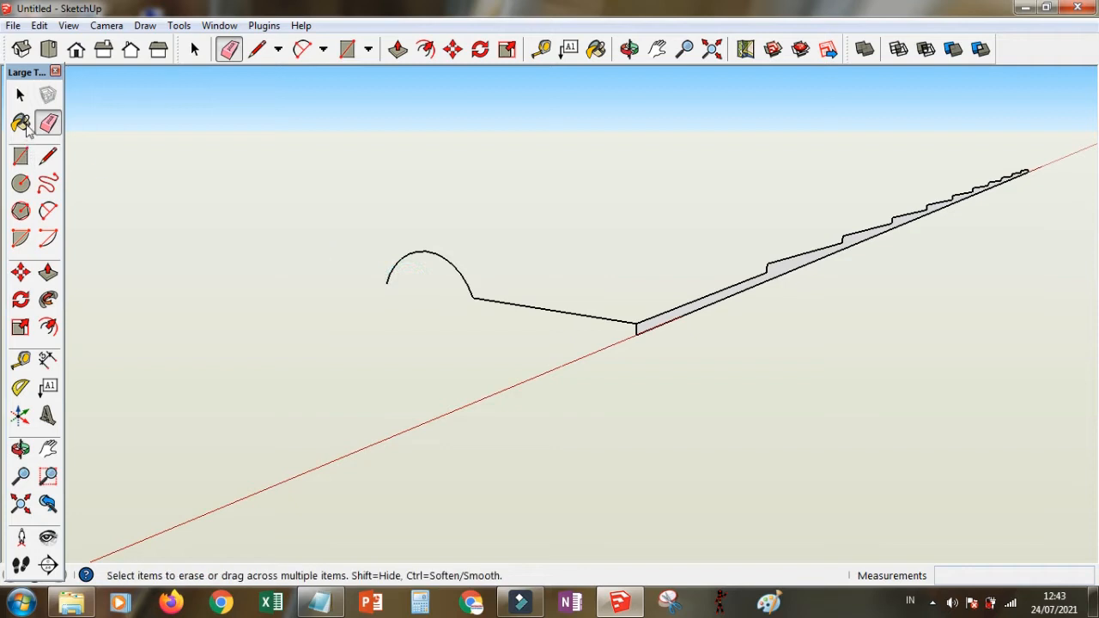
- Copy the arc and its straight line end to end along the green axis as a 15x array
click(21, 95)
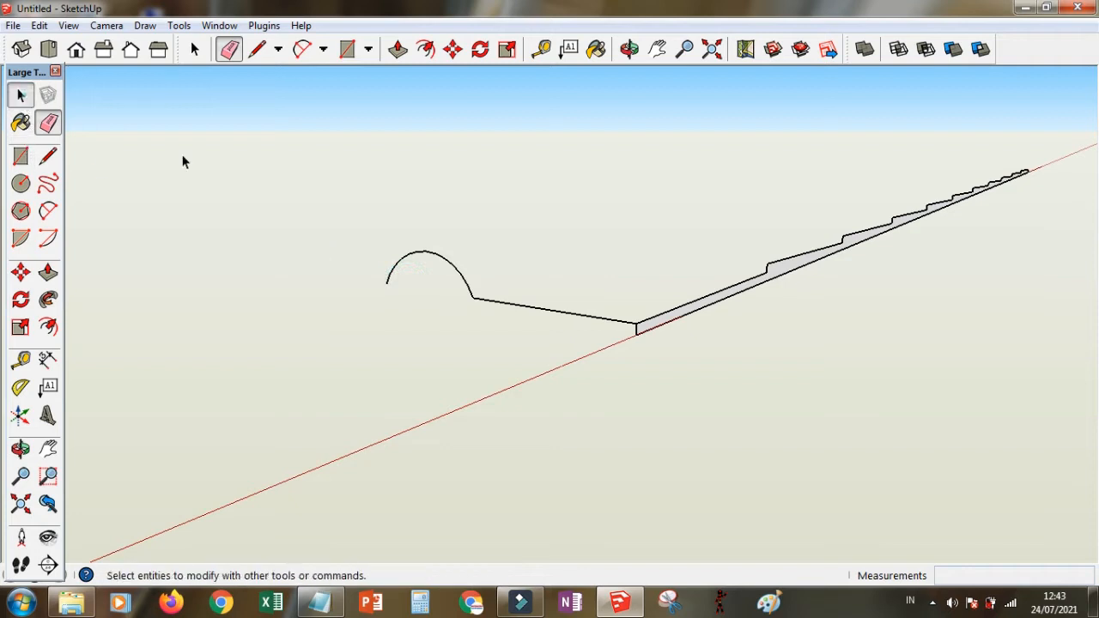
click(471, 292)
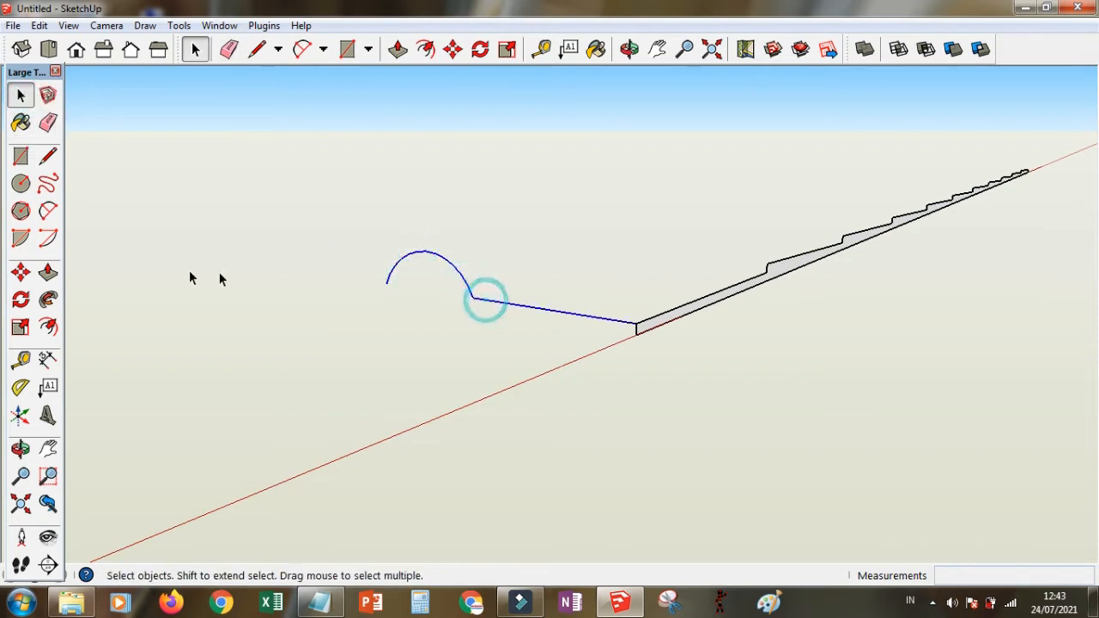
click(452, 49)
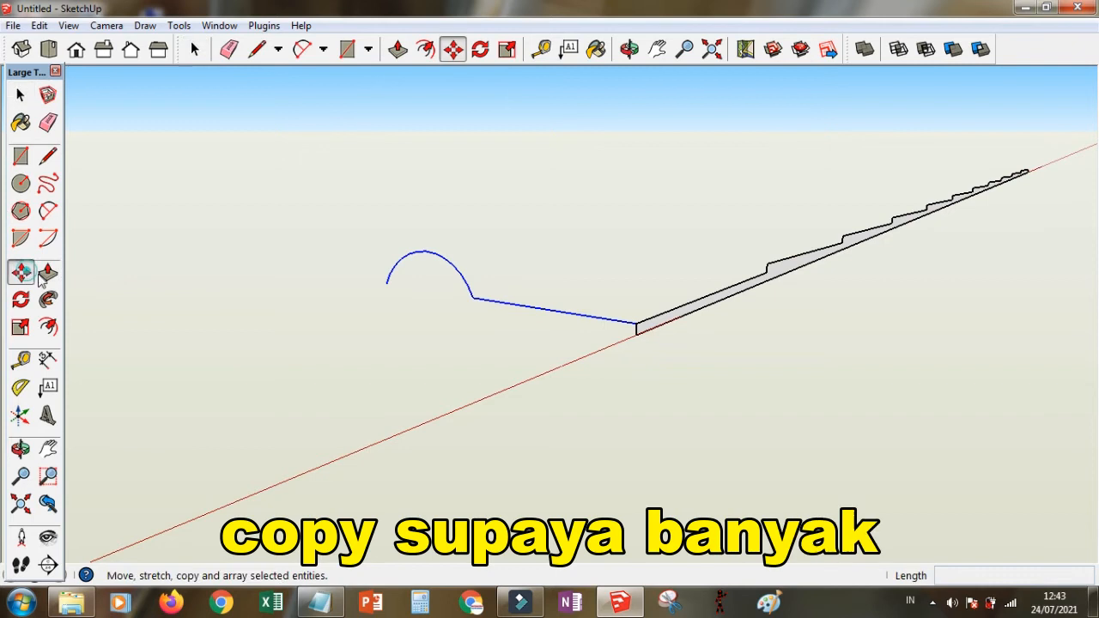
key(ctrl)
click(637, 325)
click(385, 284)
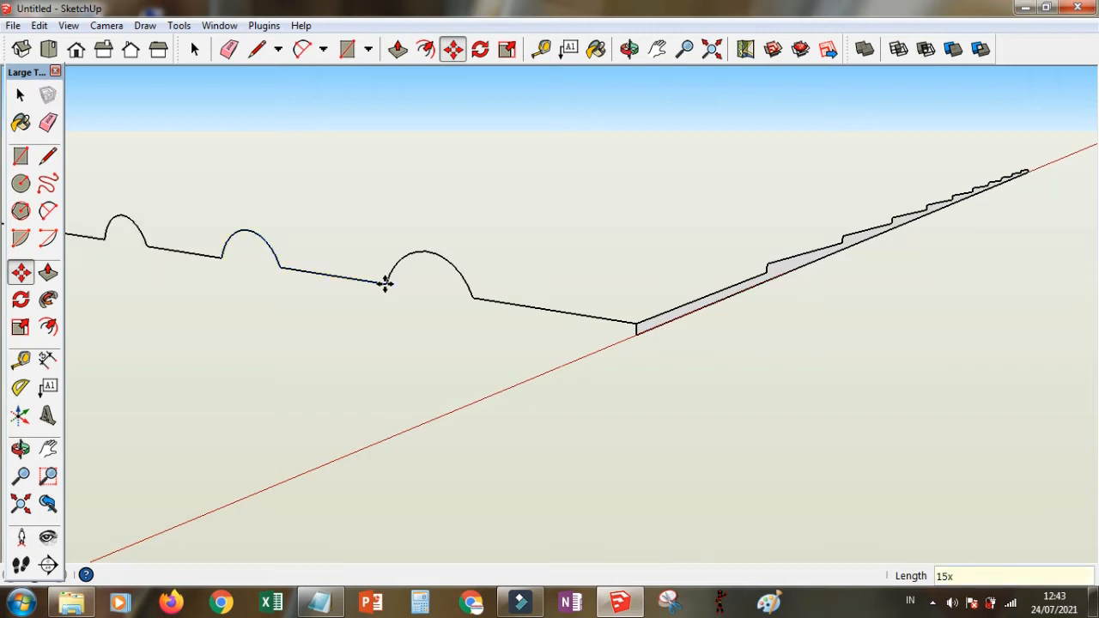
- Extrude the sawtooth profile face with Follow Me along the full chain of arches and straight lines
click(682, 60)
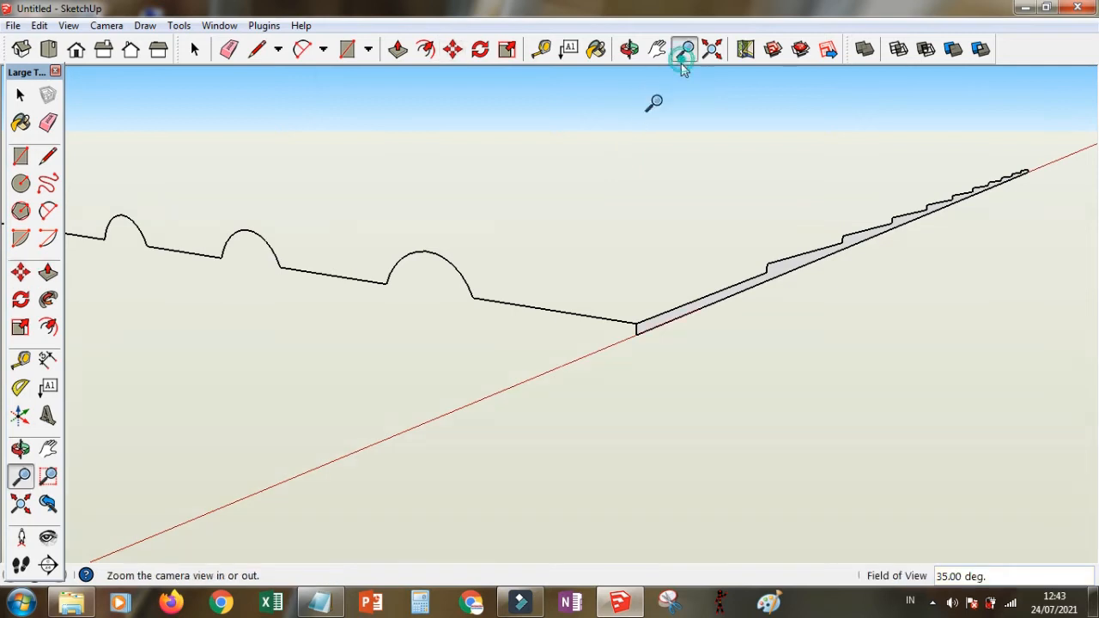
drag(599, 208, 628, 318)
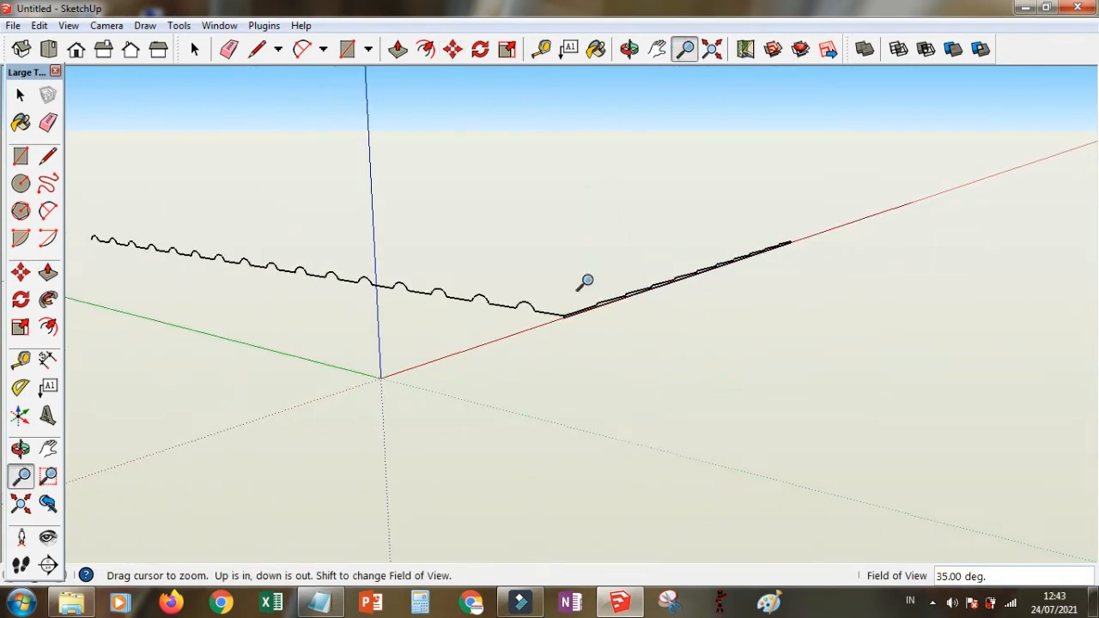
click(20, 96)
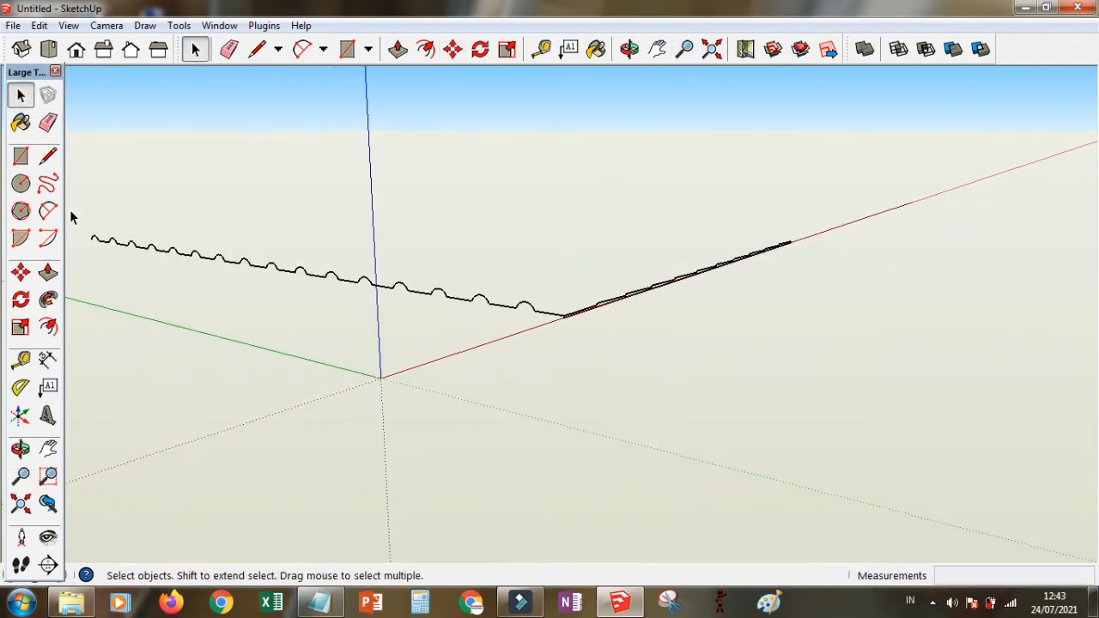
mouse_move(389, 229)
mouse_down()
mouse_move(502, 270)
mouse_move(539, 345)
mouse_up()
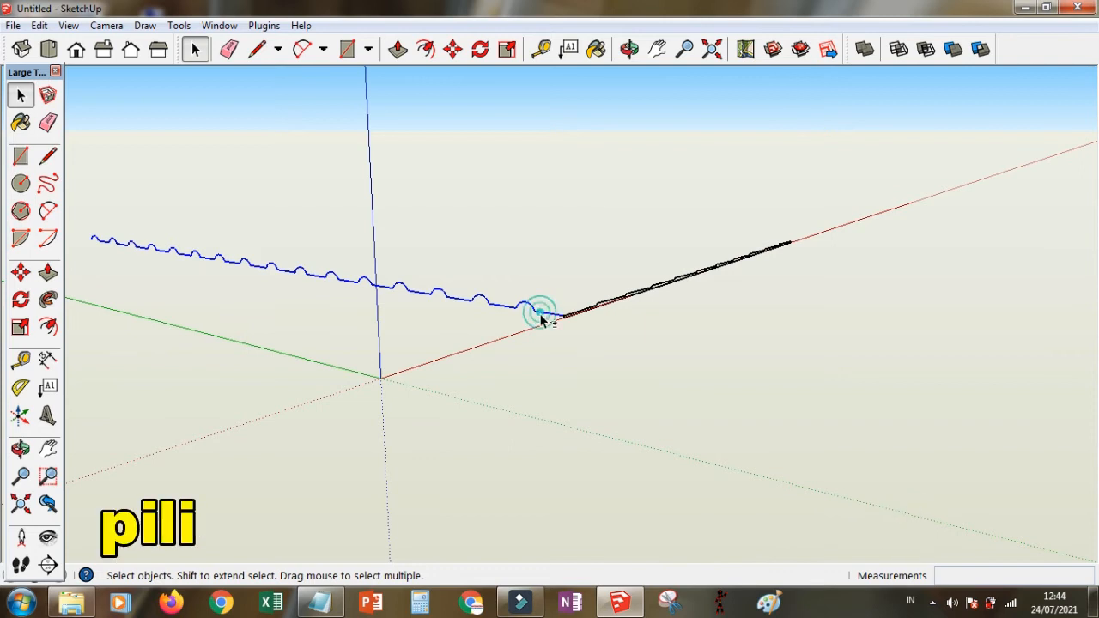
click(47, 299)
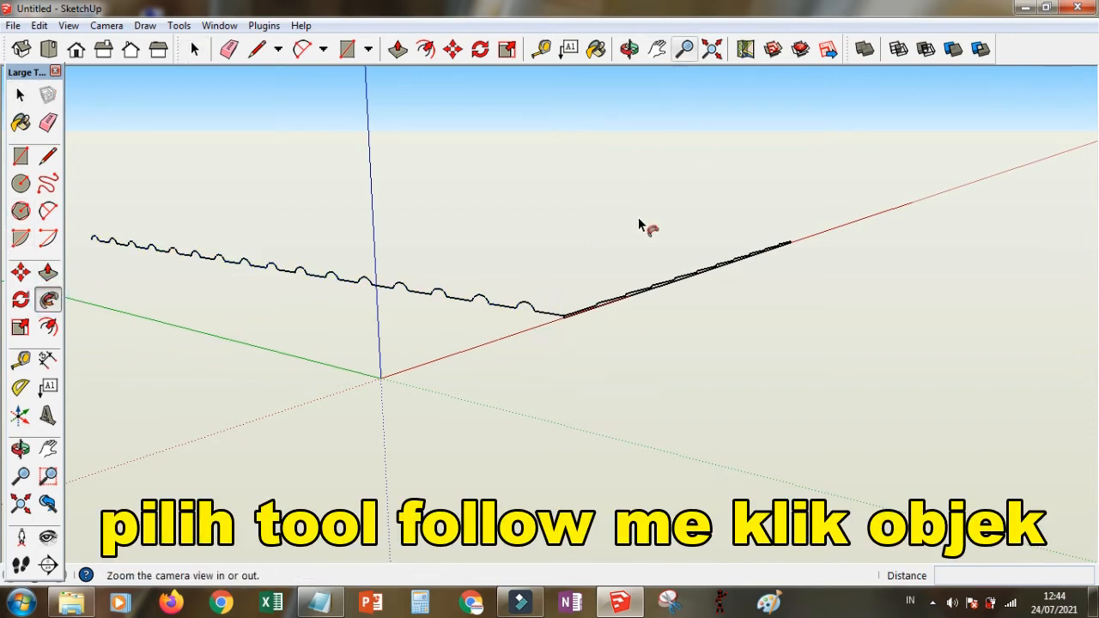
click(685, 52)
mouse_move(624, 272)
mouse_down()
mouse_move(690, 108)
mouse_move(692, 197)
mouse_up()
right_click(640, 163)
click(660, 172)
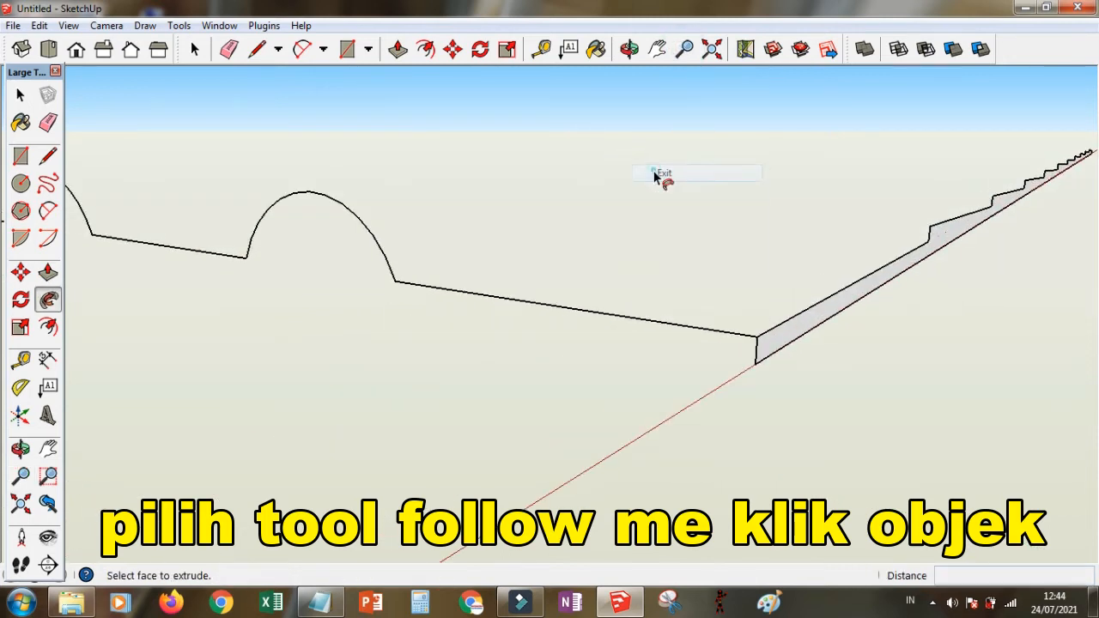
click(770, 344)
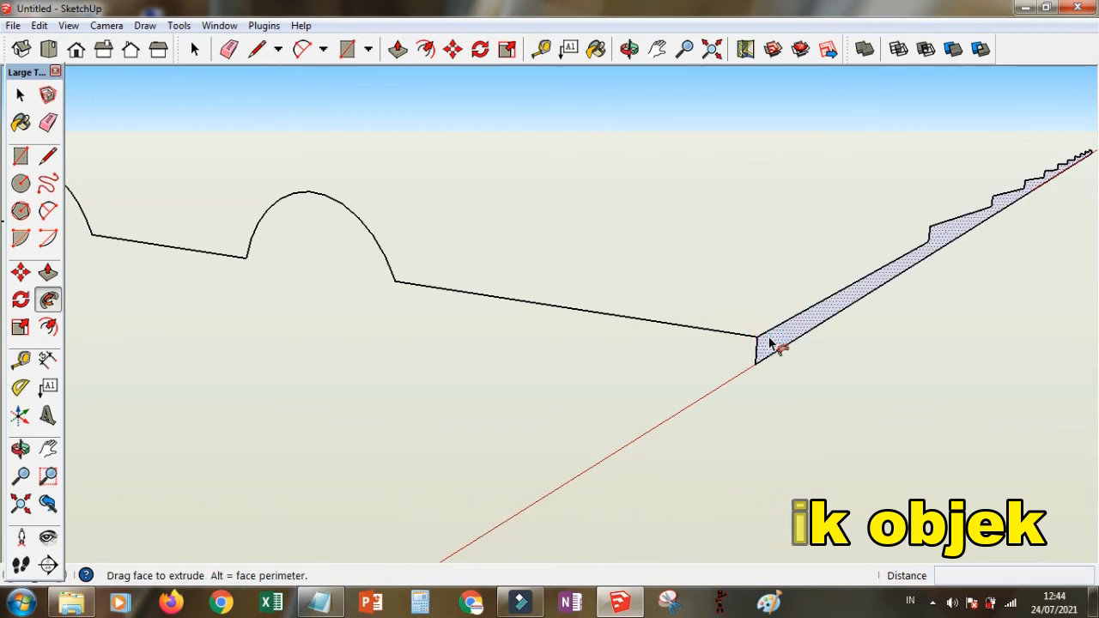
click(774, 345)
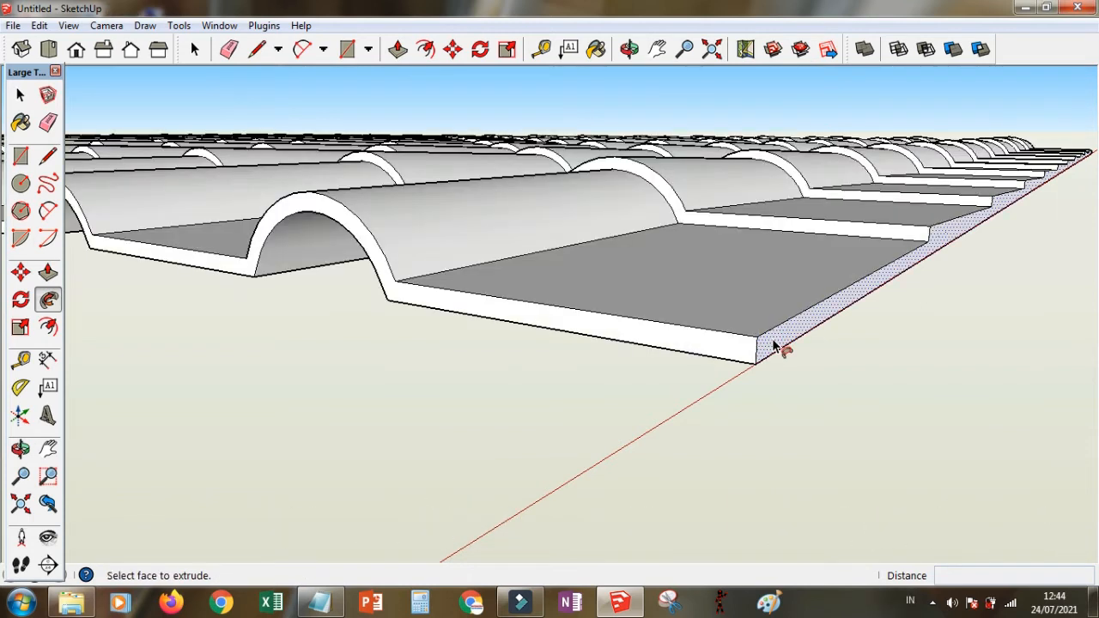
- Select the whole tiled roof surface with all its edges and make it a group
click(32, 96)
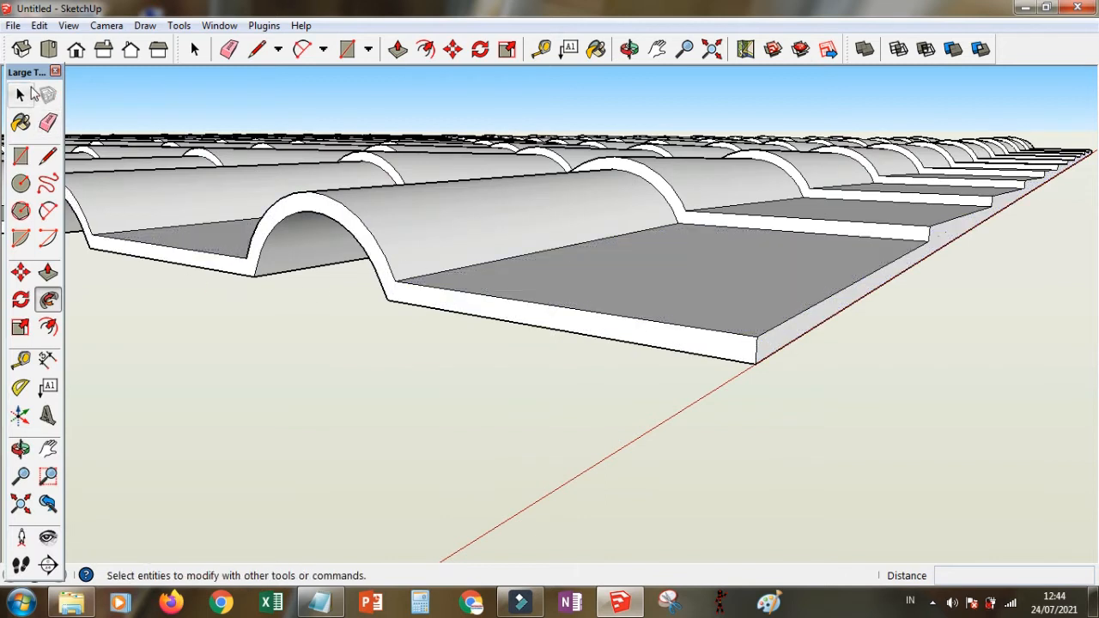
click(684, 49)
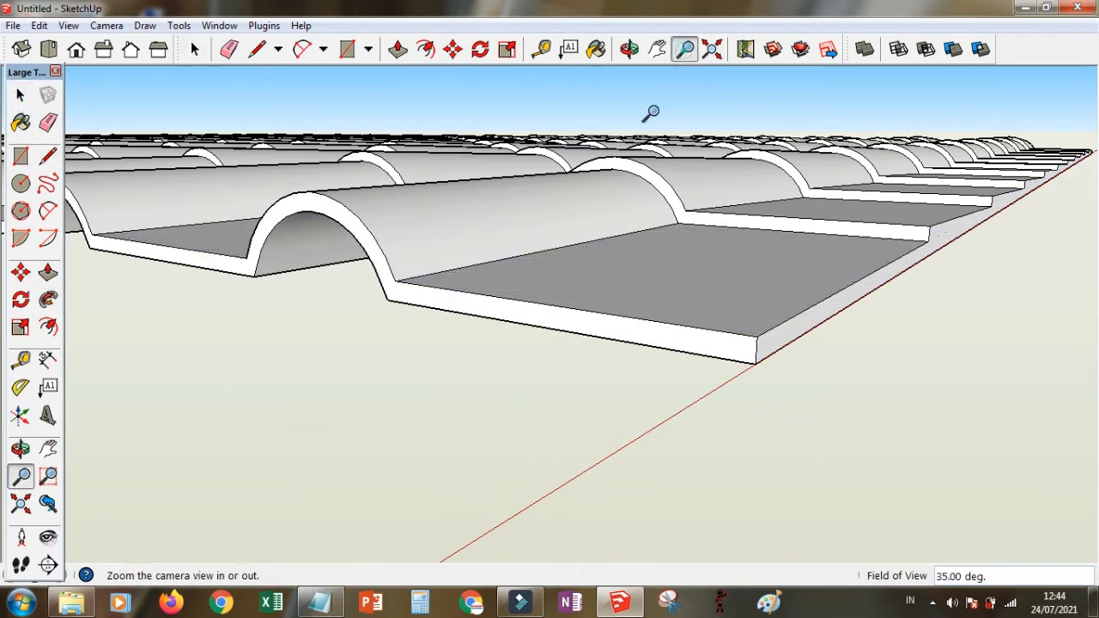
scroll(636, 258, down, 8)
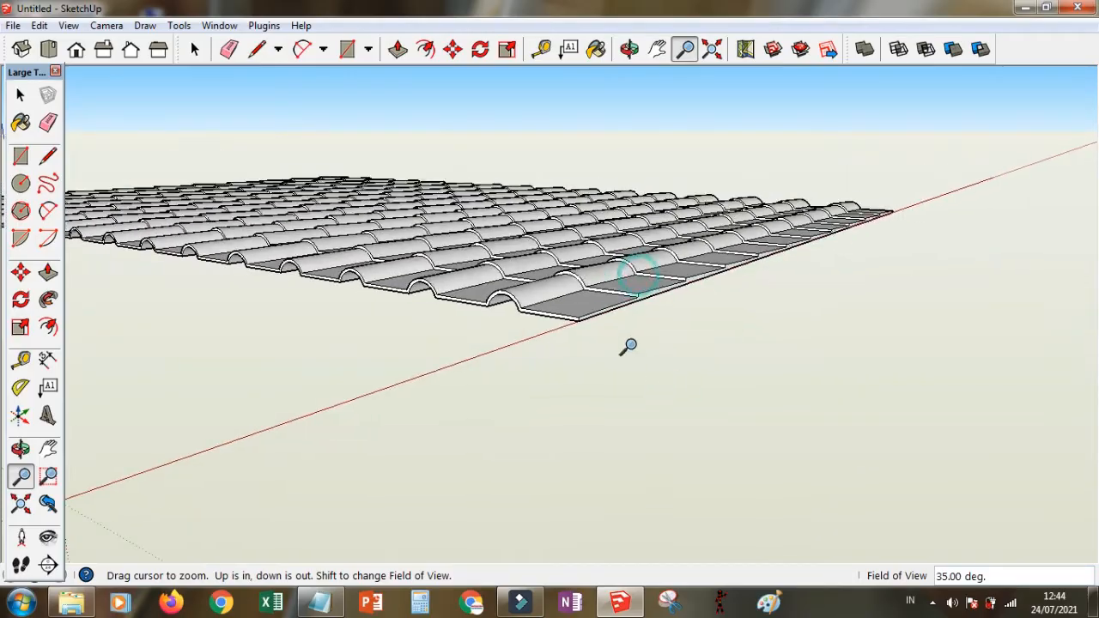
click(629, 49)
drag(510, 197, 473, 319)
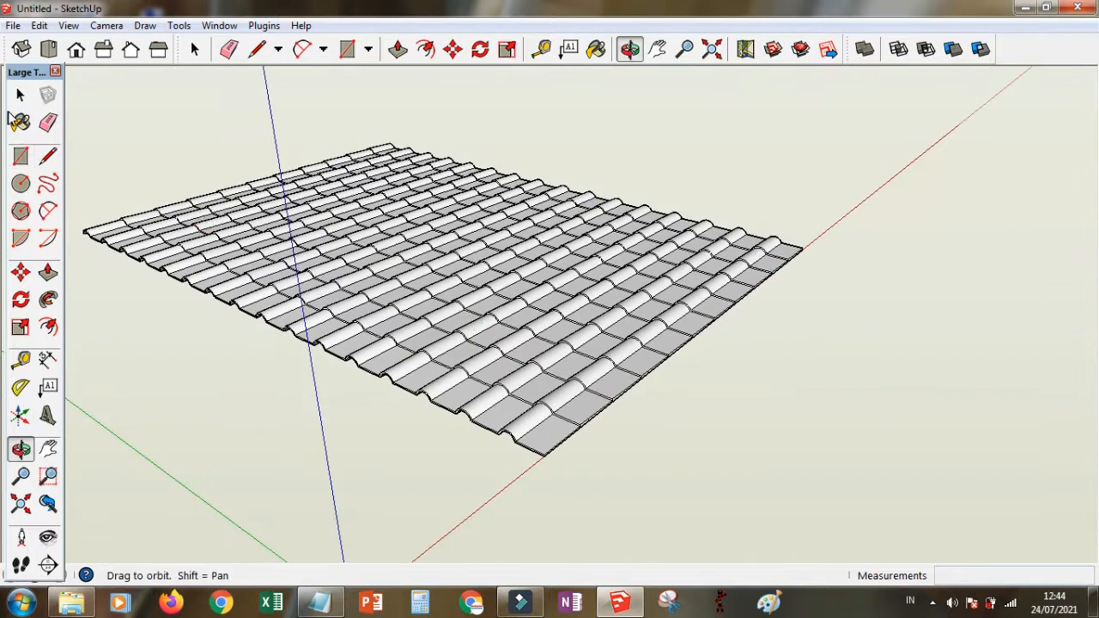
click(21, 94)
triple_click(487, 331)
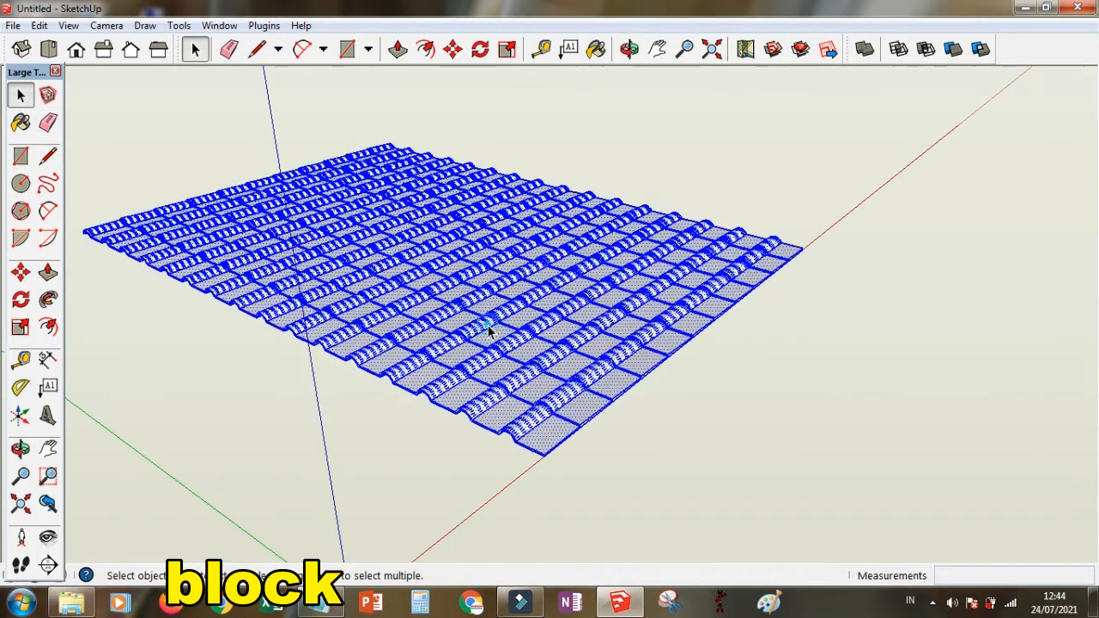
key(ctrl+a)
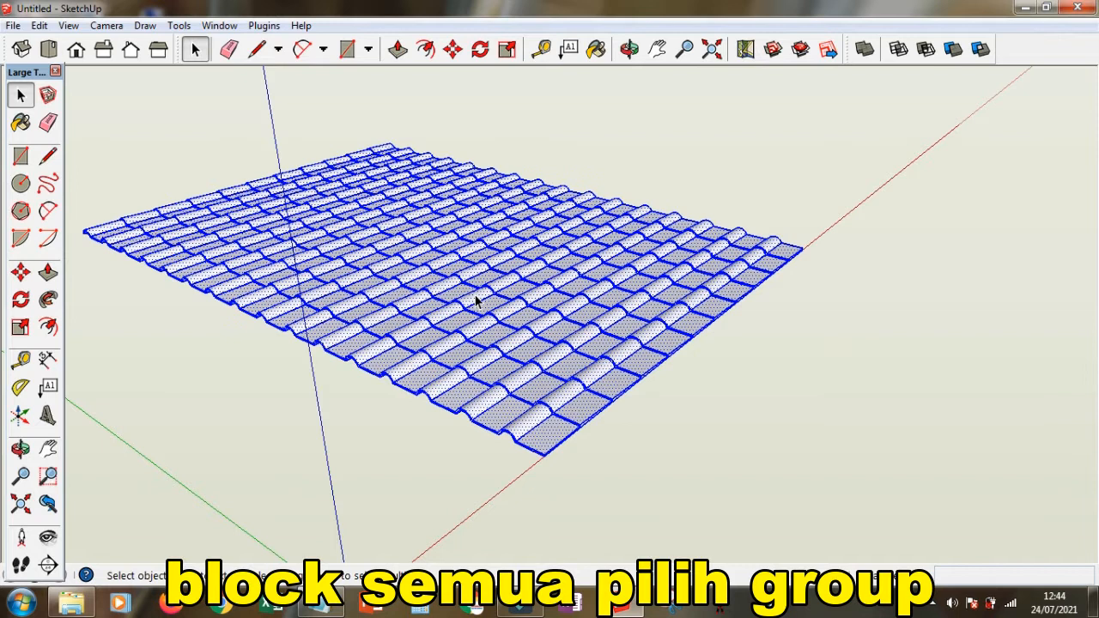
right_click(476, 301)
click(559, 423)
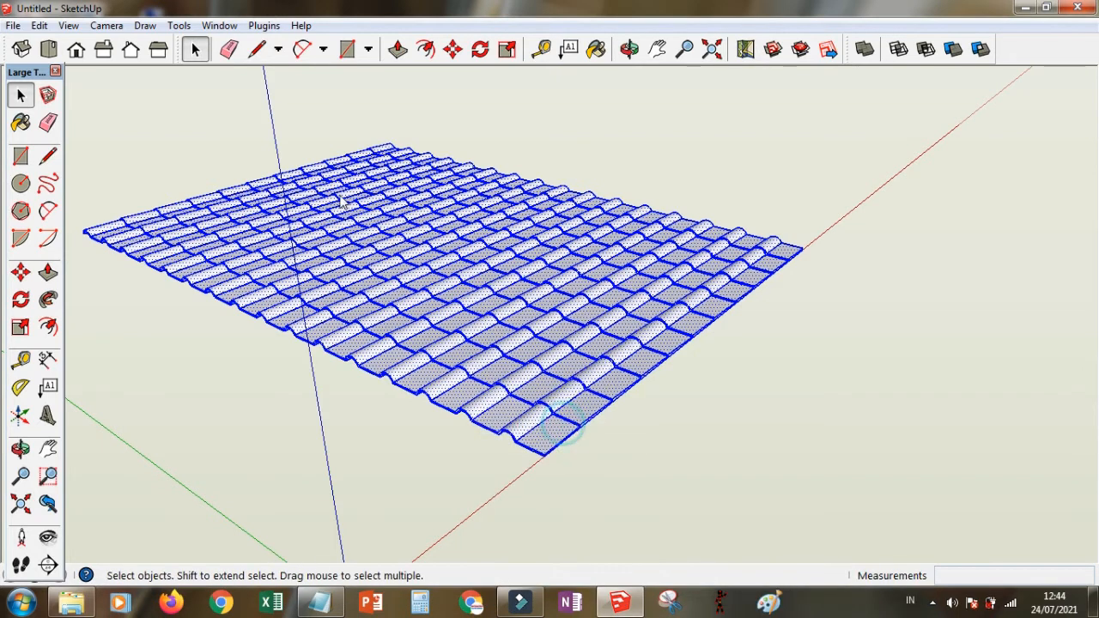
- Paint the roof group with the red material Color_A01 from the Colors collection
click(596, 49)
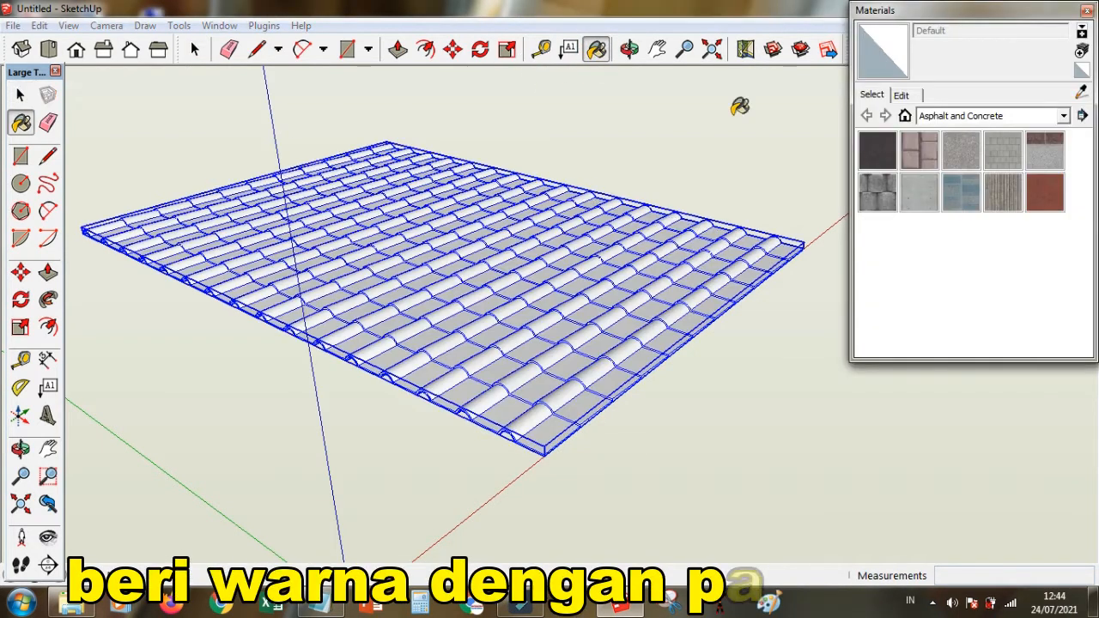
click(1064, 115)
click(993, 185)
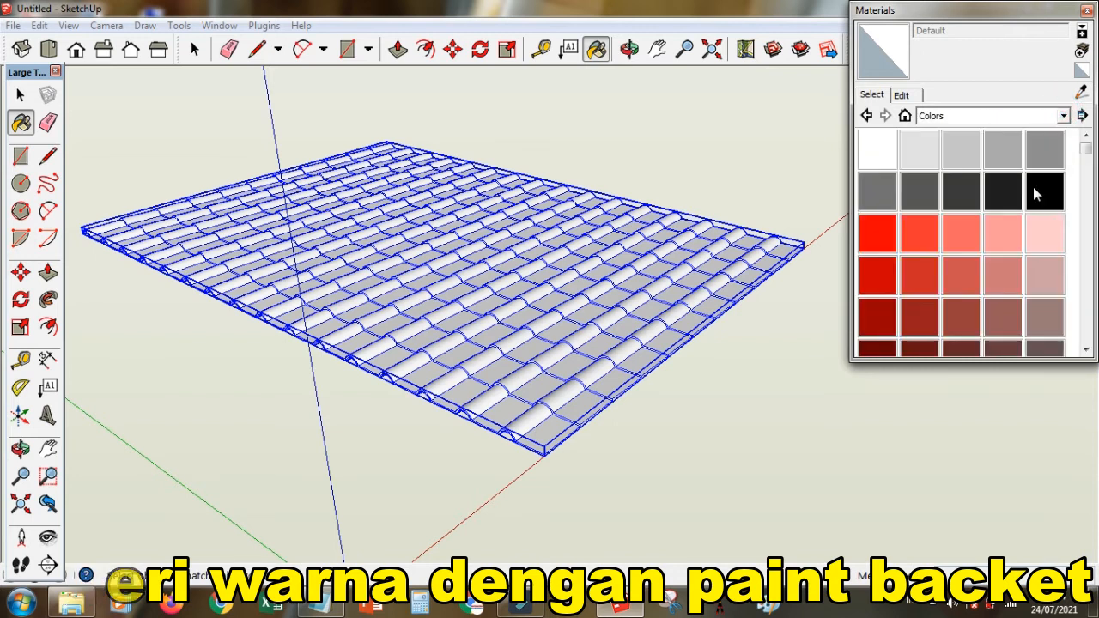
click(935, 242)
click(891, 244)
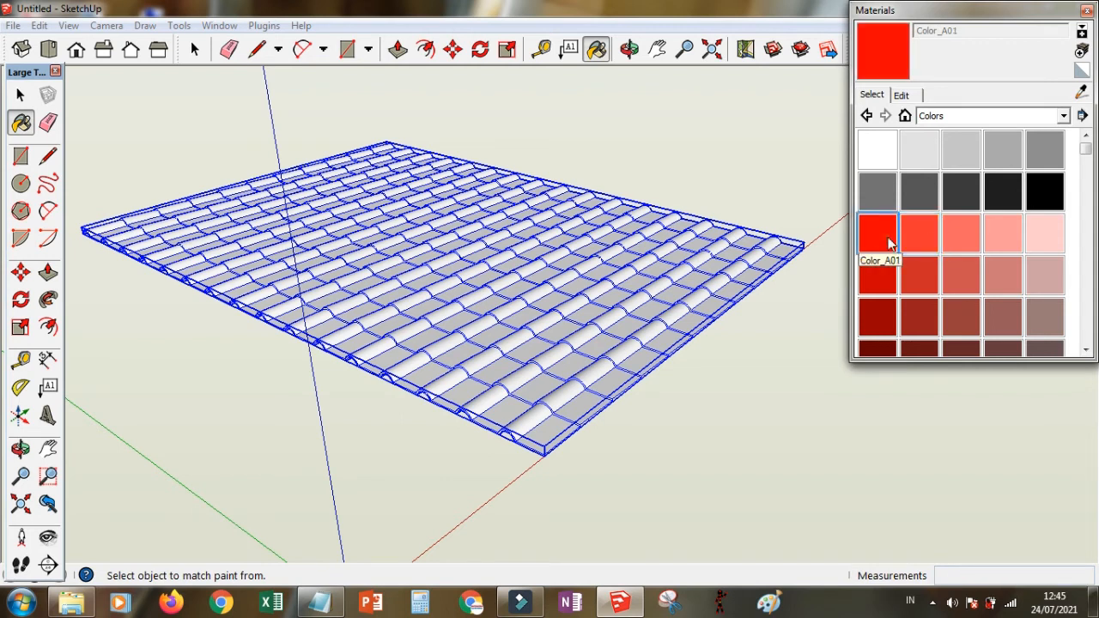
click(744, 269)
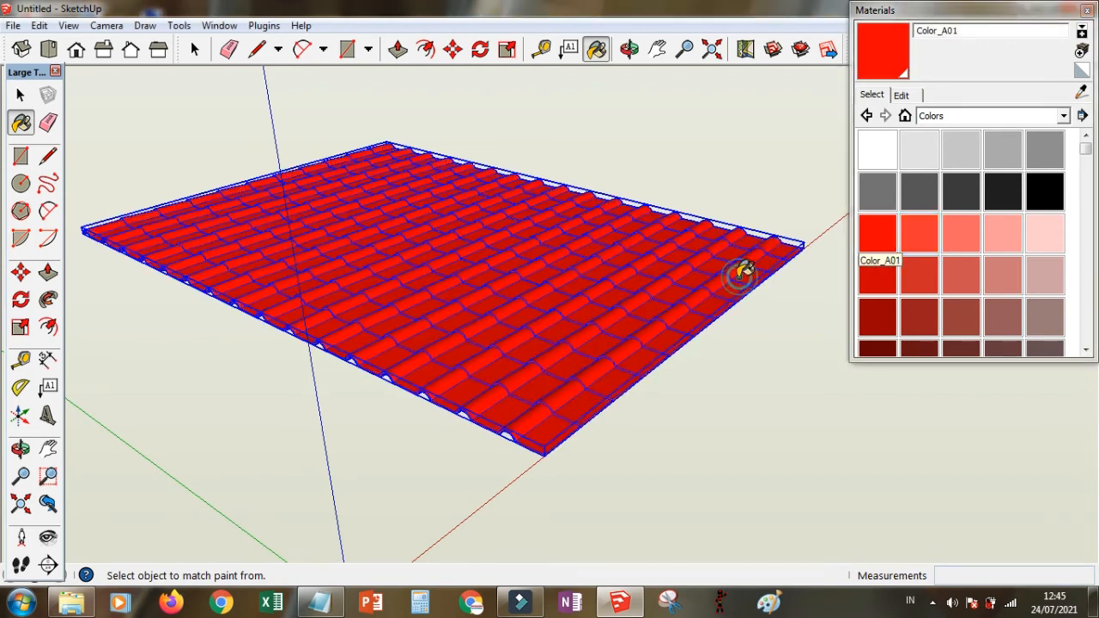
- Edit the Color_A01 material to a terracotta orange using the color wheel, and deselect the roof
click(901, 95)
click(913, 171)
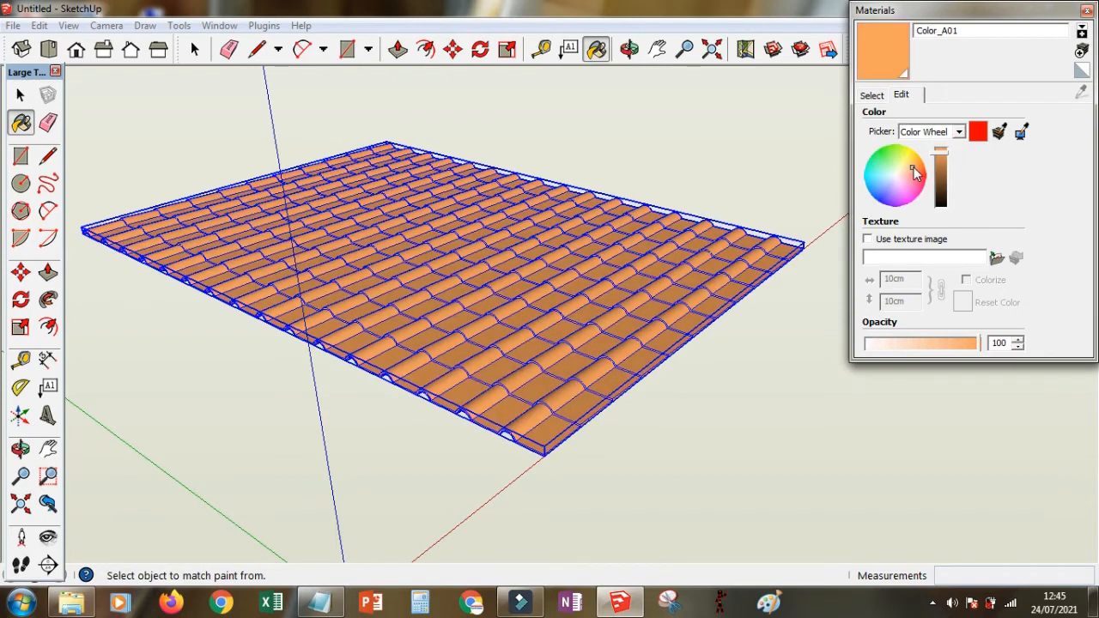
drag(945, 153, 944, 152)
click(919, 169)
click(916, 168)
click(915, 170)
click(919, 179)
click(915, 174)
click(916, 174)
click(1086, 11)
key(space)
click(173, 333)
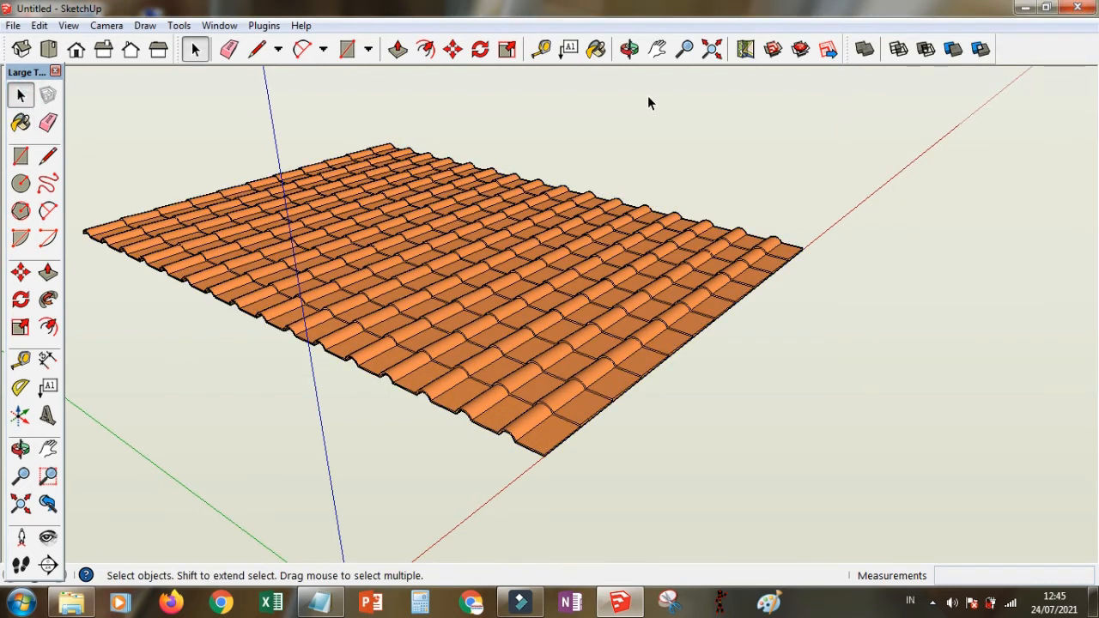
- Examine the orange tiled roof panel close up and from several angles
click(685, 49)
scroll(644, 292, up, 3)
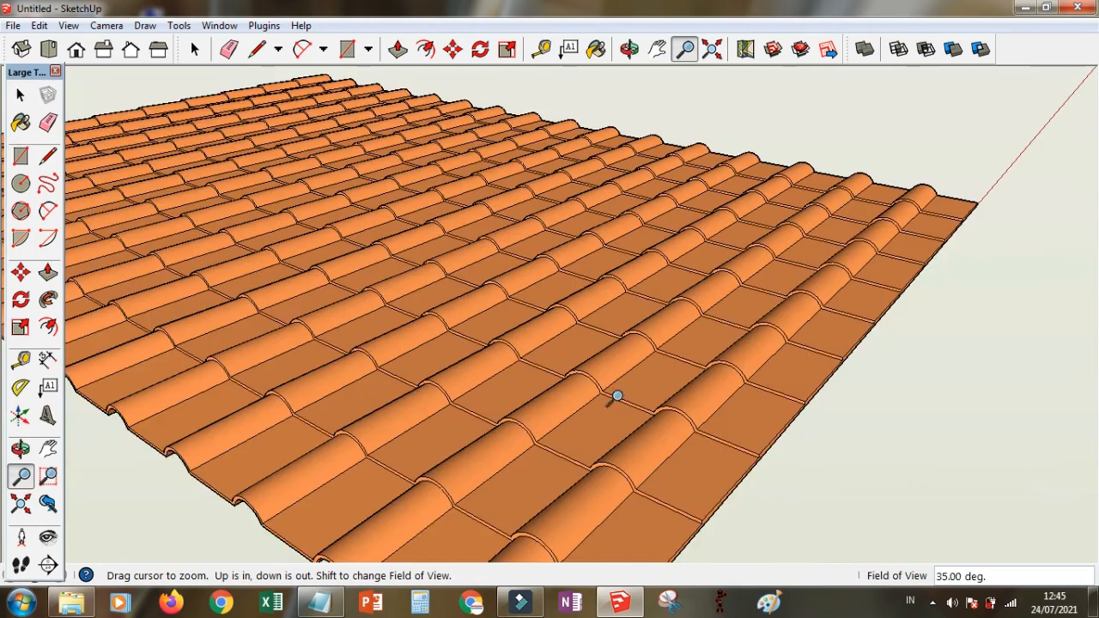
click(629, 49)
drag(778, 284, 386, 401)
drag(578, 168, 572, 135)
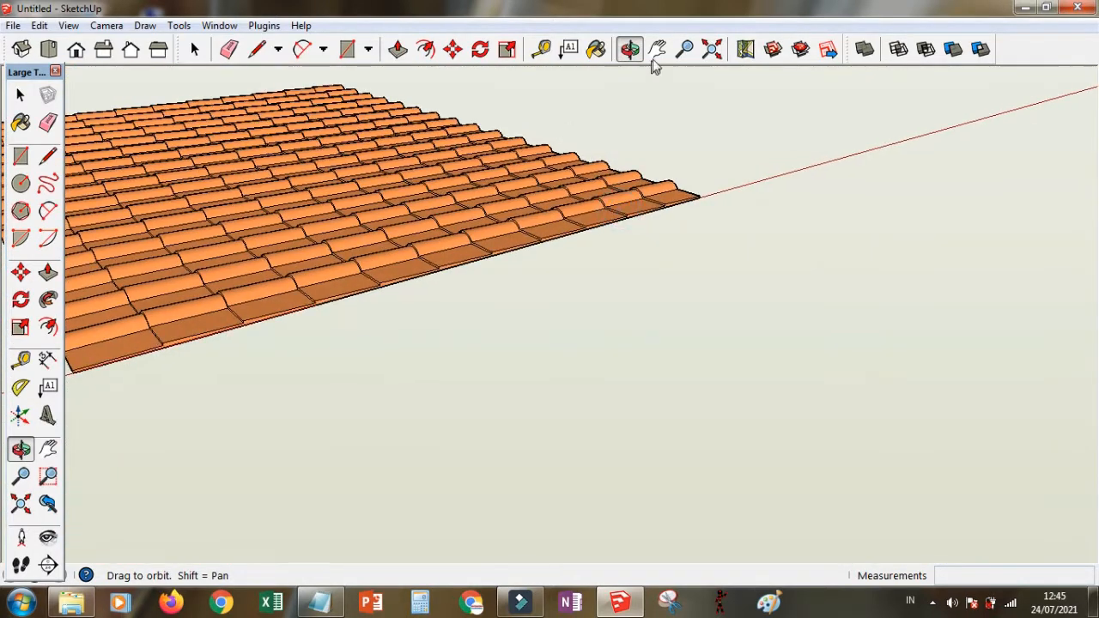
click(685, 49)
drag(698, 272, 736, 349)
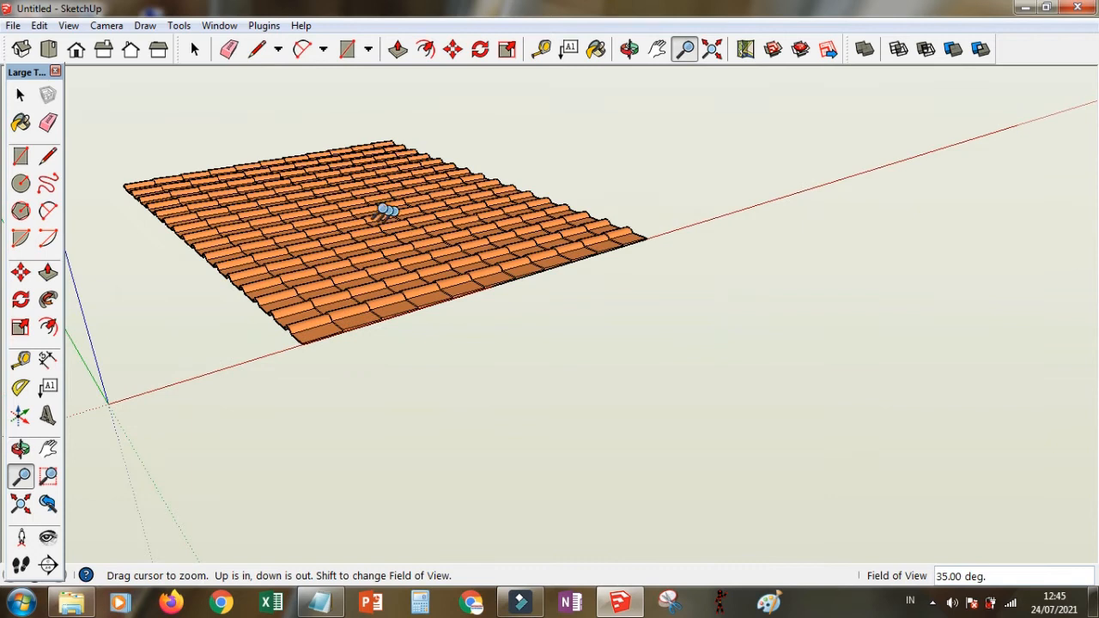
middle_drag(389, 189, 532, 322)
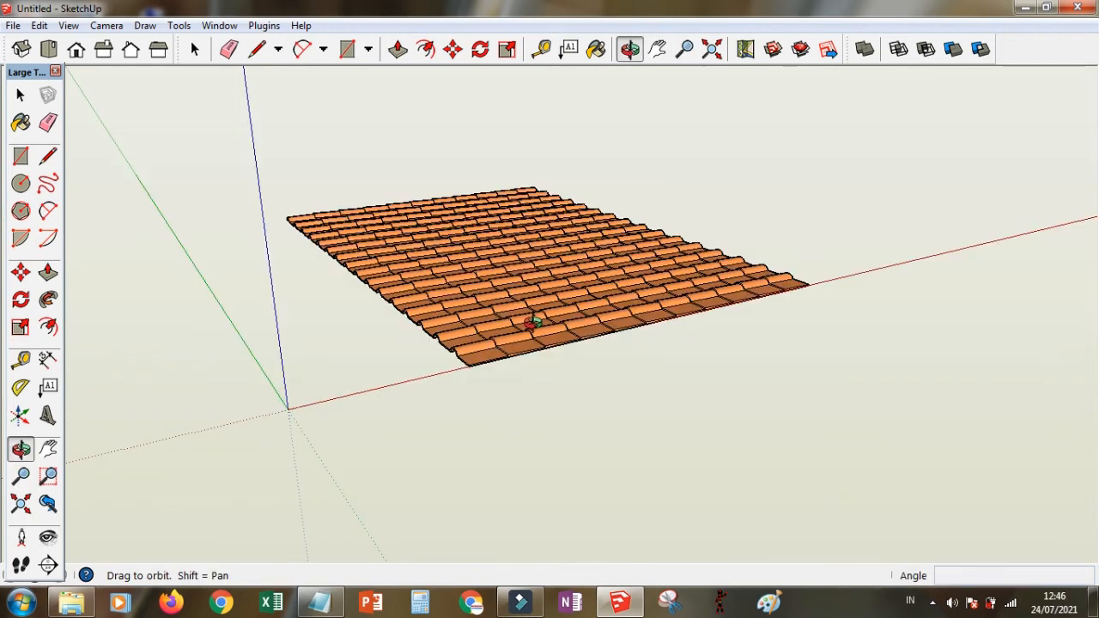
- Tilt the roof group upward 30 degrees about its near corner, with the rotation locked to the green axis
click(684, 49)
drag(476, 383, 512, 361)
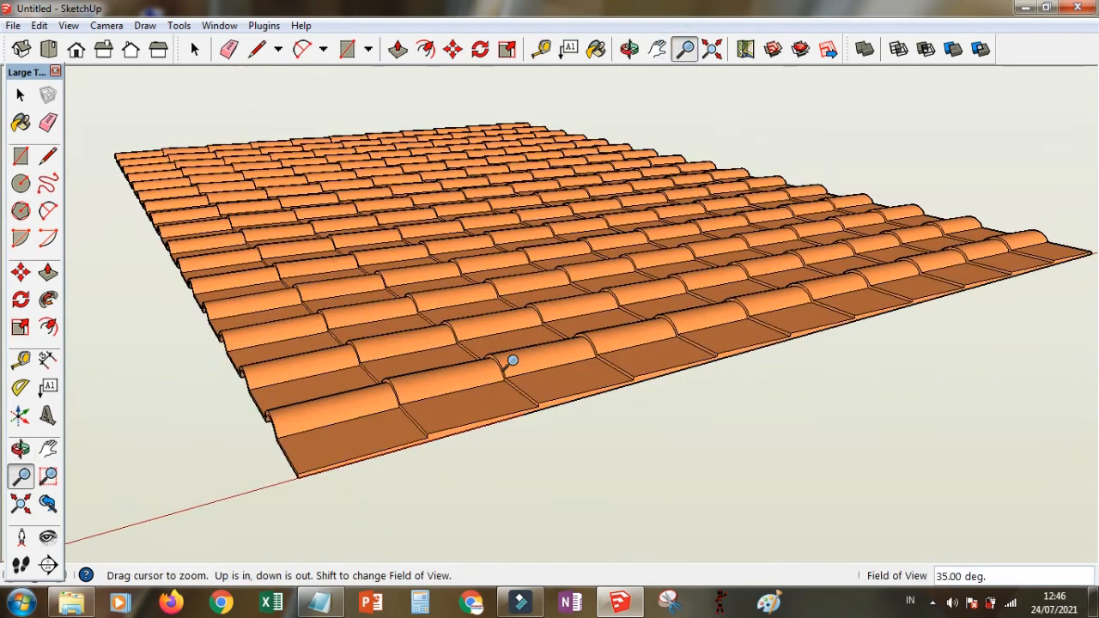
middle_drag(450, 445, 449, 441)
key(q)
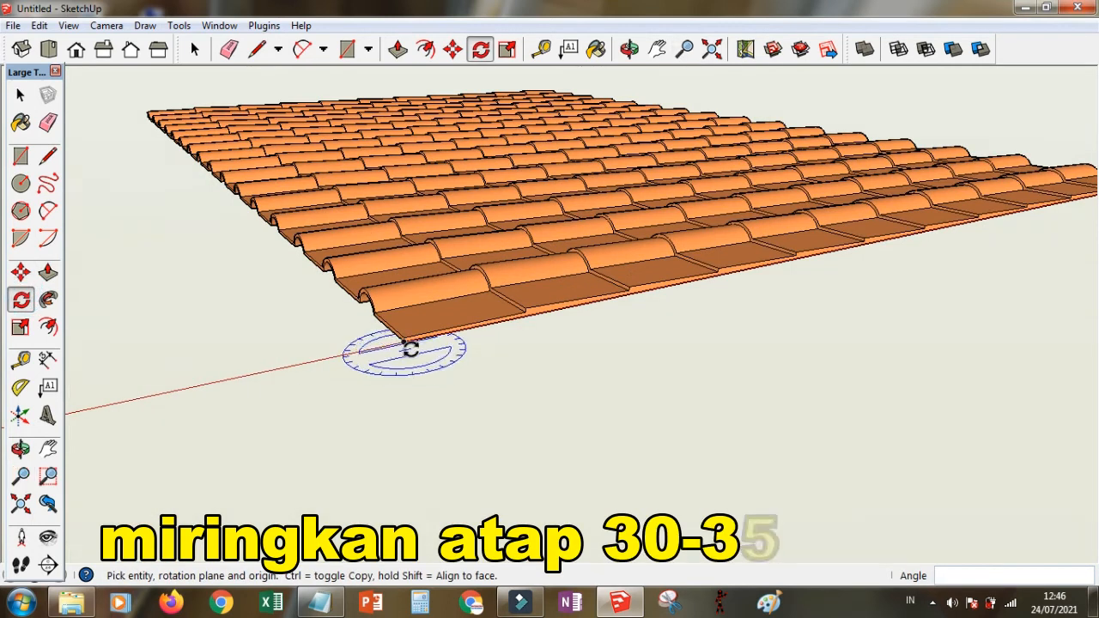
key(Left)
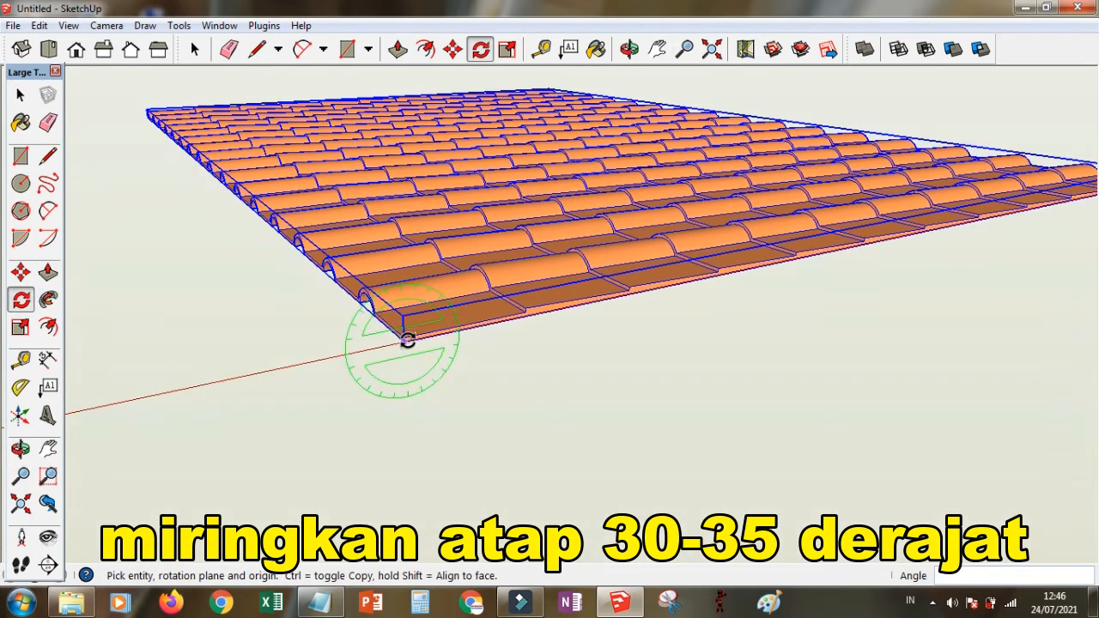
click(406, 343)
click(559, 288)
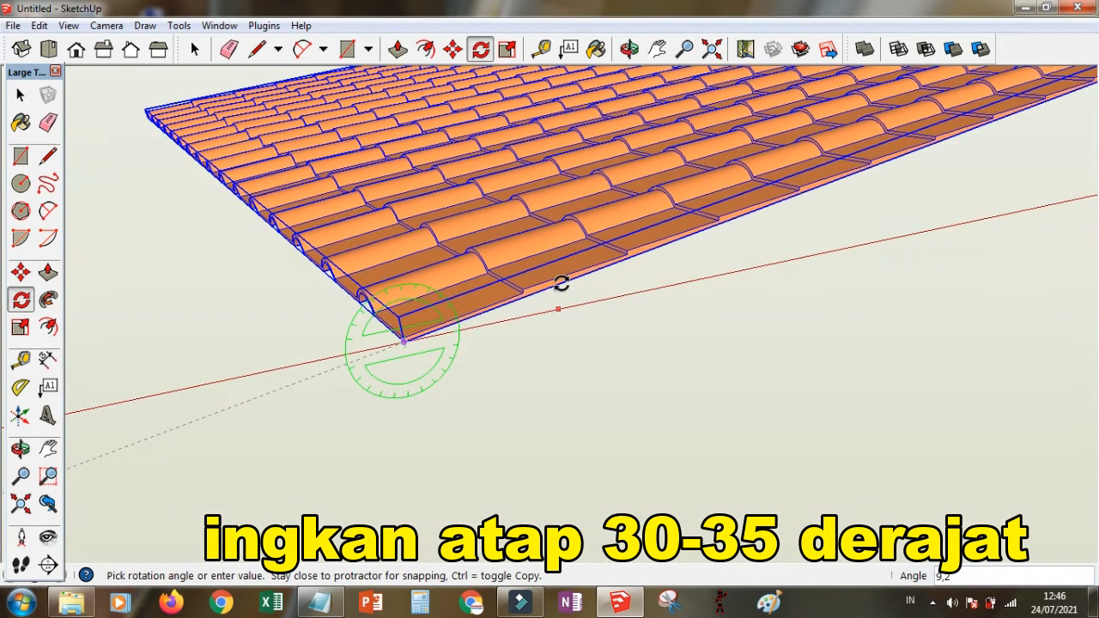
text(30)
key(Return)
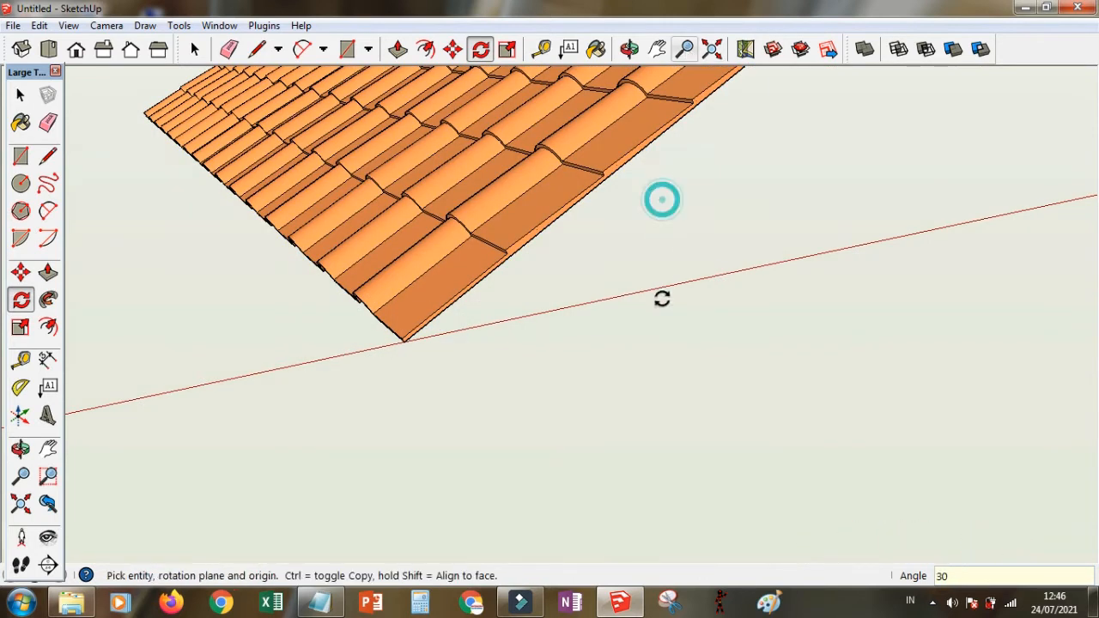
- Copy the tilted roof panel along the red axis, placing the copy beyond the original
key(z)
drag(679, 160, 653, 283)
click(657, 50)
drag(674, 77, 588, 128)
drag(636, 206, 591, 275)
click(19, 97)
click(452, 232)
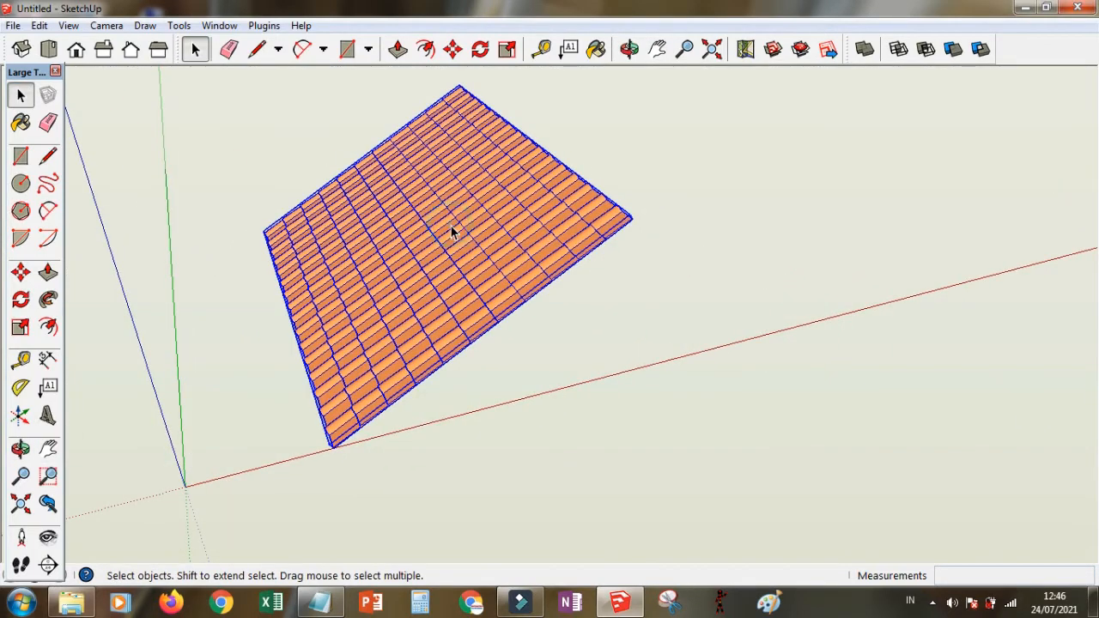
click(21, 273)
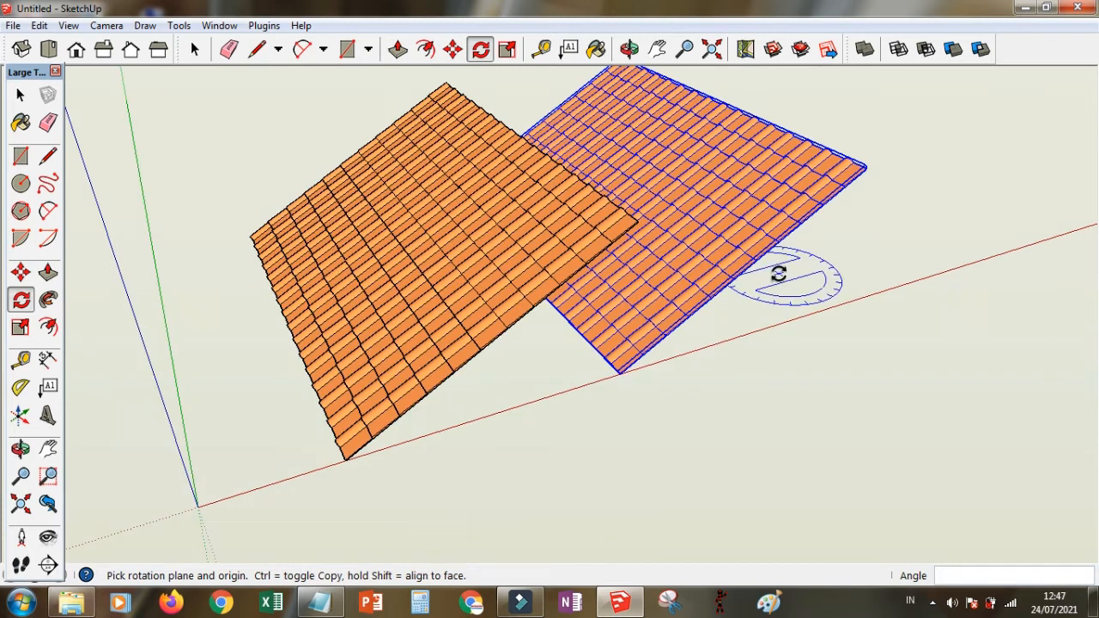
- Rotate the copied roof panel 180 degrees about the vertical axis so its slope faces the opposite way
click(778, 273)
click(835, 251)
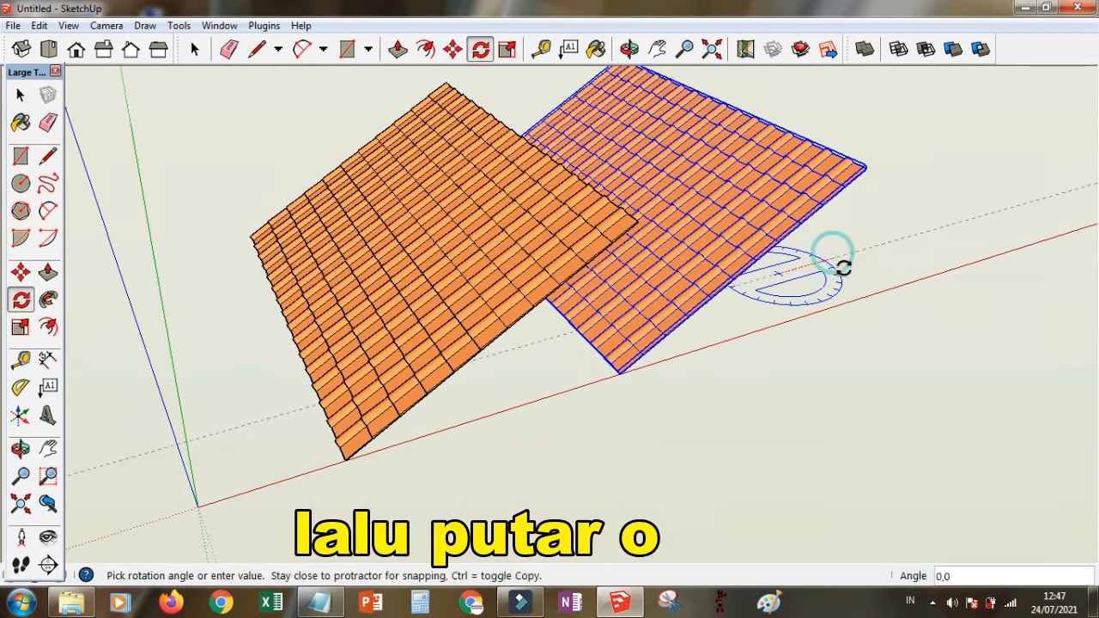
key(Return)
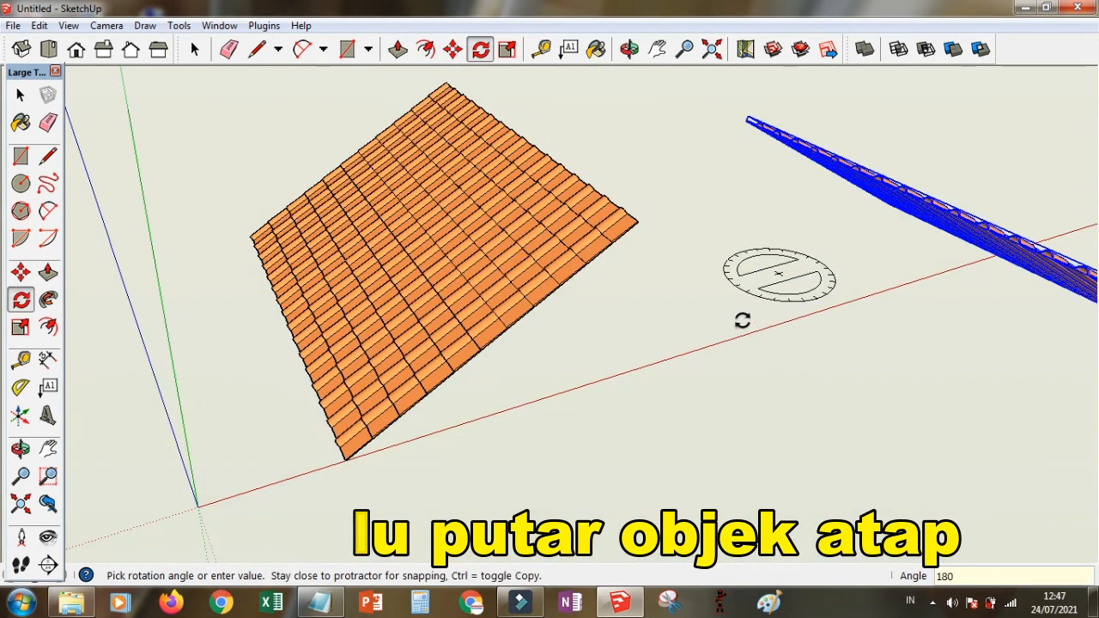
click(847, 270)
- Move the rotated roof panel by its near upper corner onto the matching ridge corner of the original panel
click(657, 49)
drag(840, 265, 441, 162)
middle_drag(441, 162, 597, 249)
key(m)
click(643, 243)
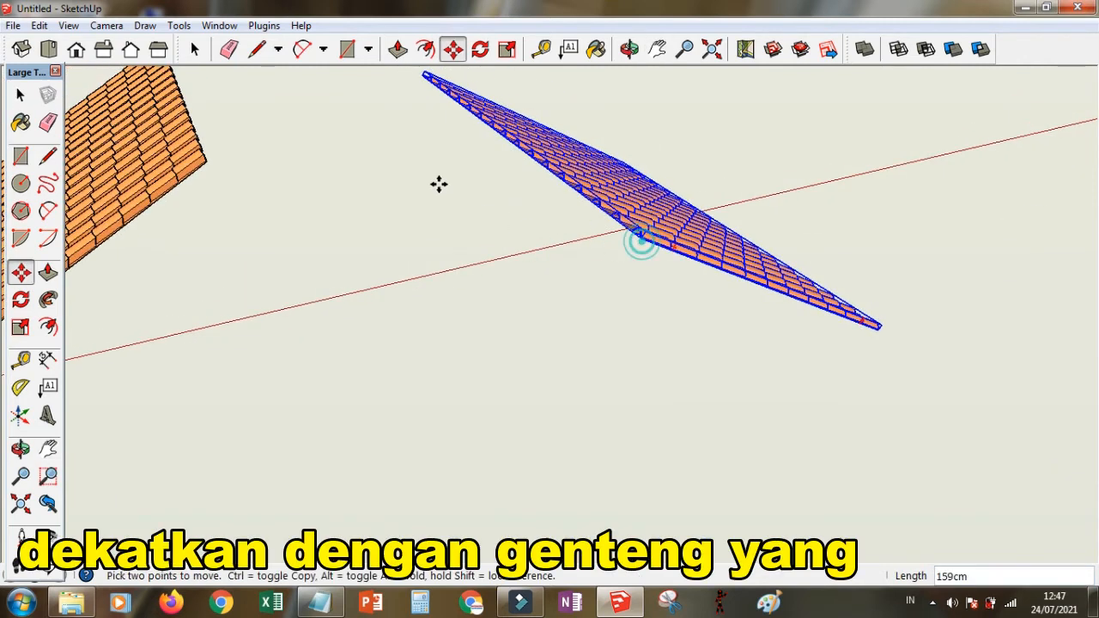
click(207, 160)
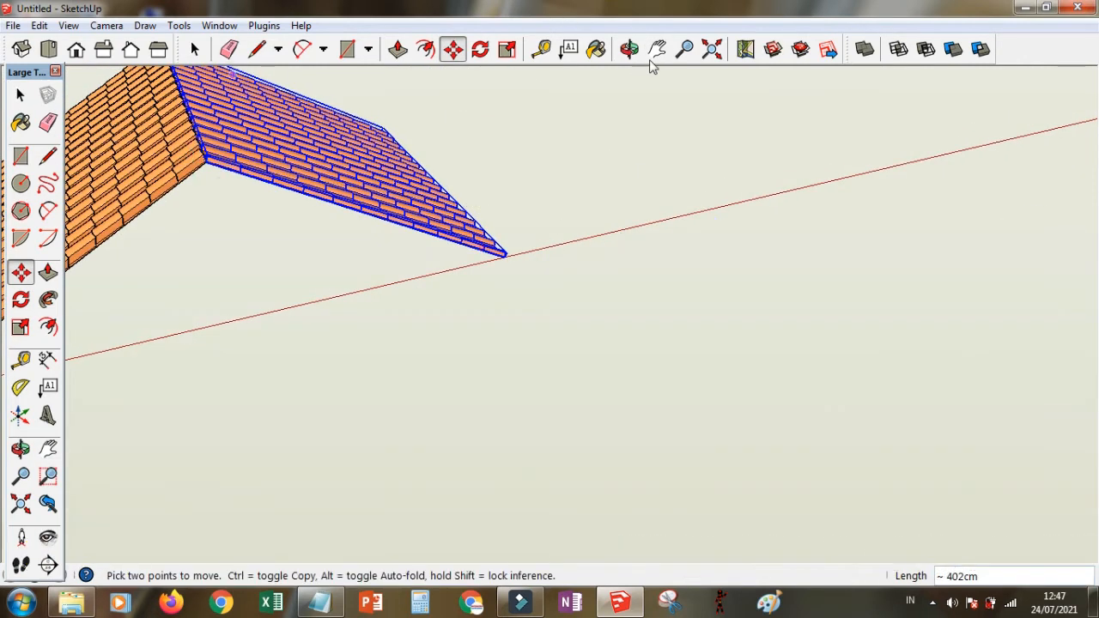
- Refine the copied panel's position at the ridge, snapping its near underside corner to the original panel's underside corner
click(684, 49)
right_click(326, 148)
click(400, 276)
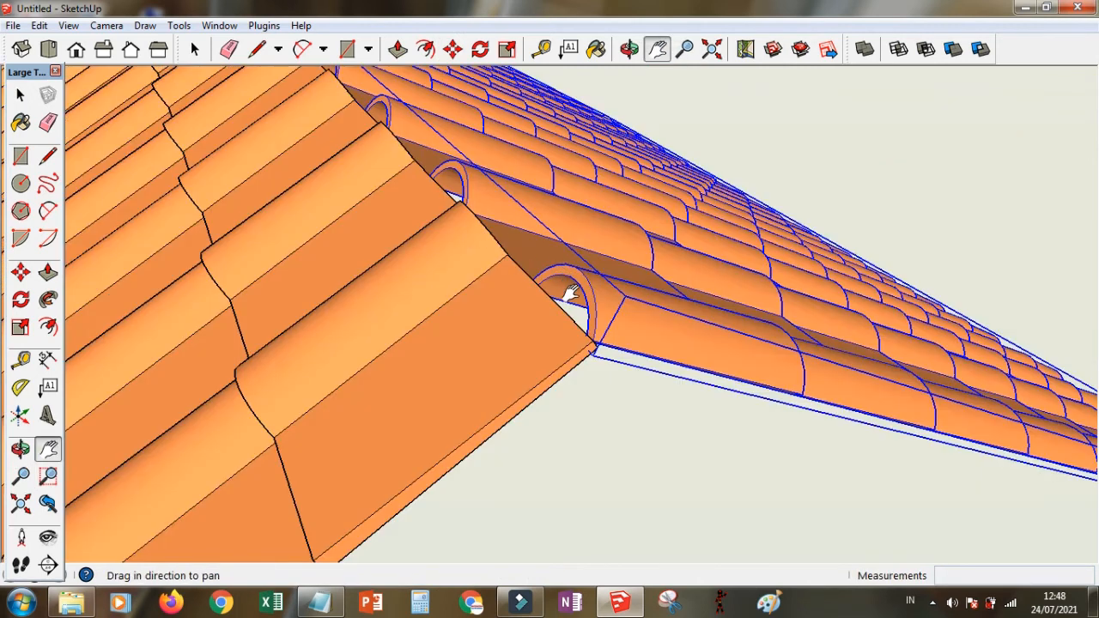
key(m)
click(593, 340)
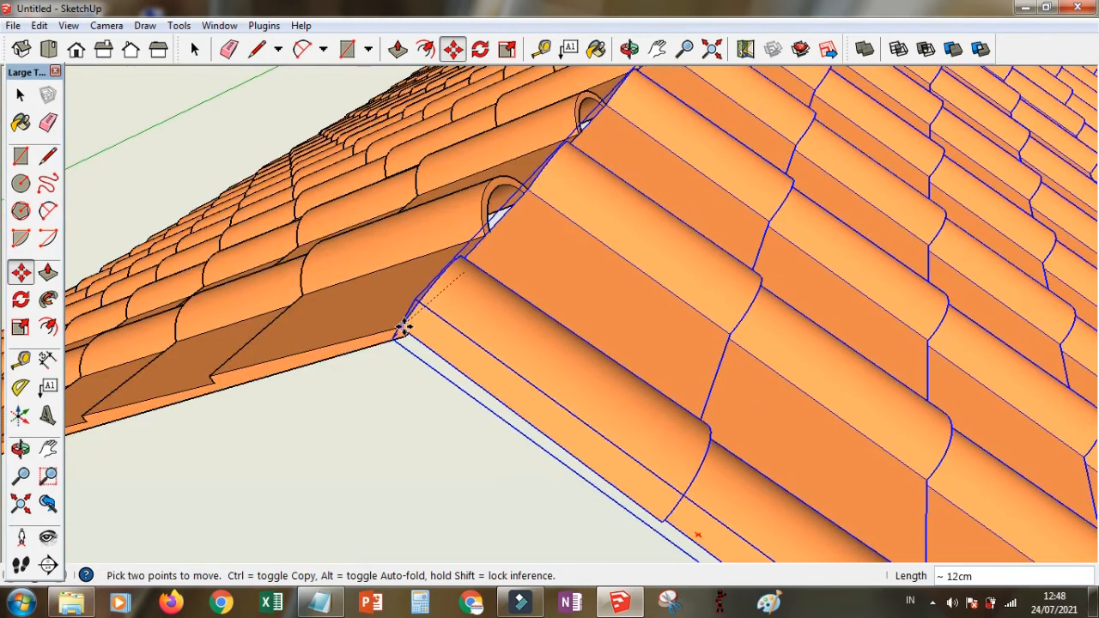
click(404, 326)
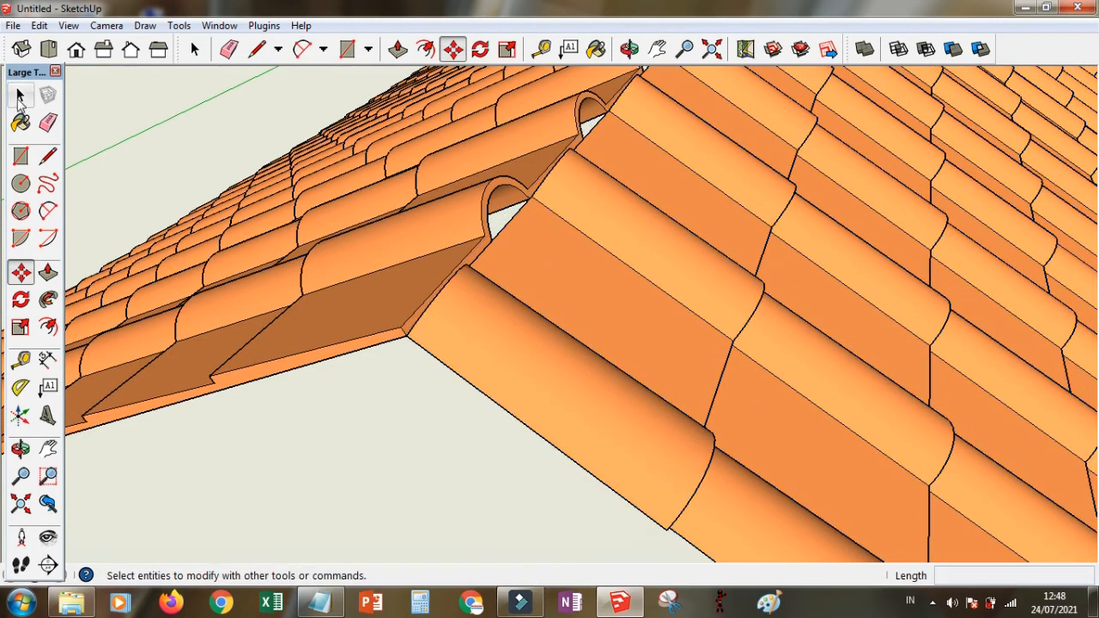
- Flip the copied roof panel along the ridge direction so its tile profile mirrors the original slope
key(space)
right_click(594, 351)
mouse_move(708, 299)
click(790, 318)
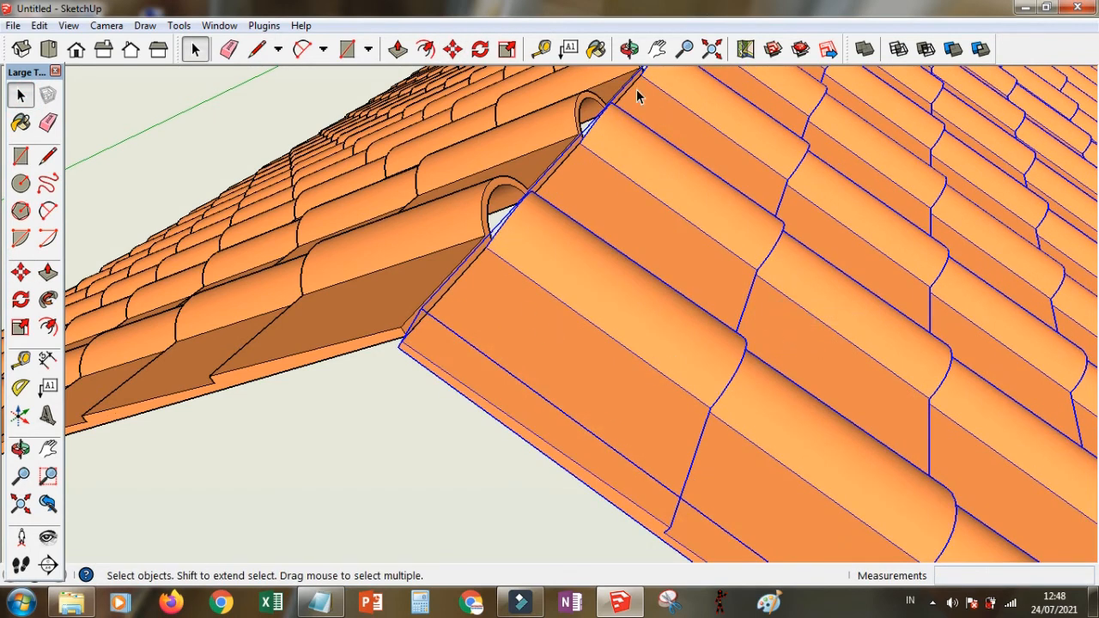
- Shift the flipped panel about 1 cm so its near ridge corner meets the original panel's corner
click(630, 53)
drag(567, 228, 762, 236)
key(m)
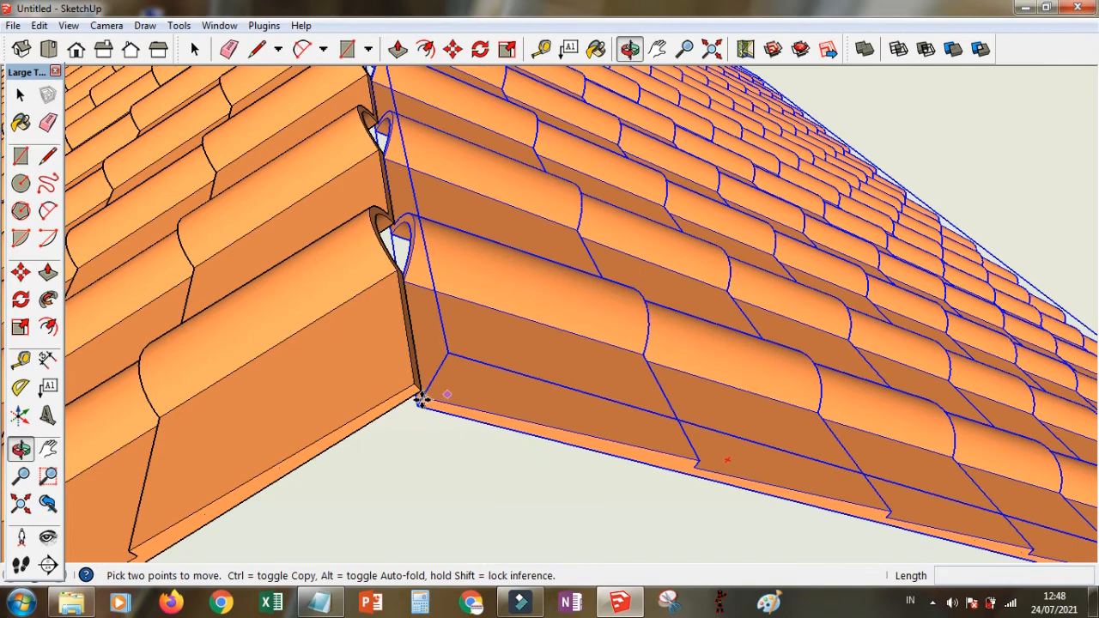
click(422, 402)
click(417, 394)
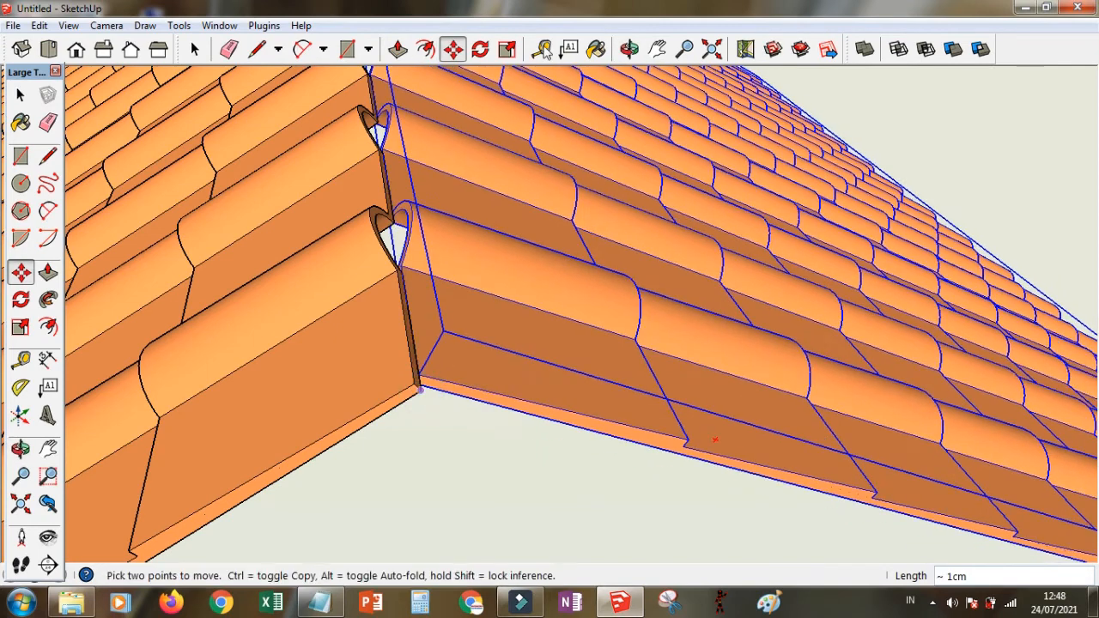
- Deselect the panel and examine the whole gable roof from the mirrored slope's side
click(684, 50)
drag(627, 249, 643, 366)
click(629, 49)
drag(748, 253, 347, 393)
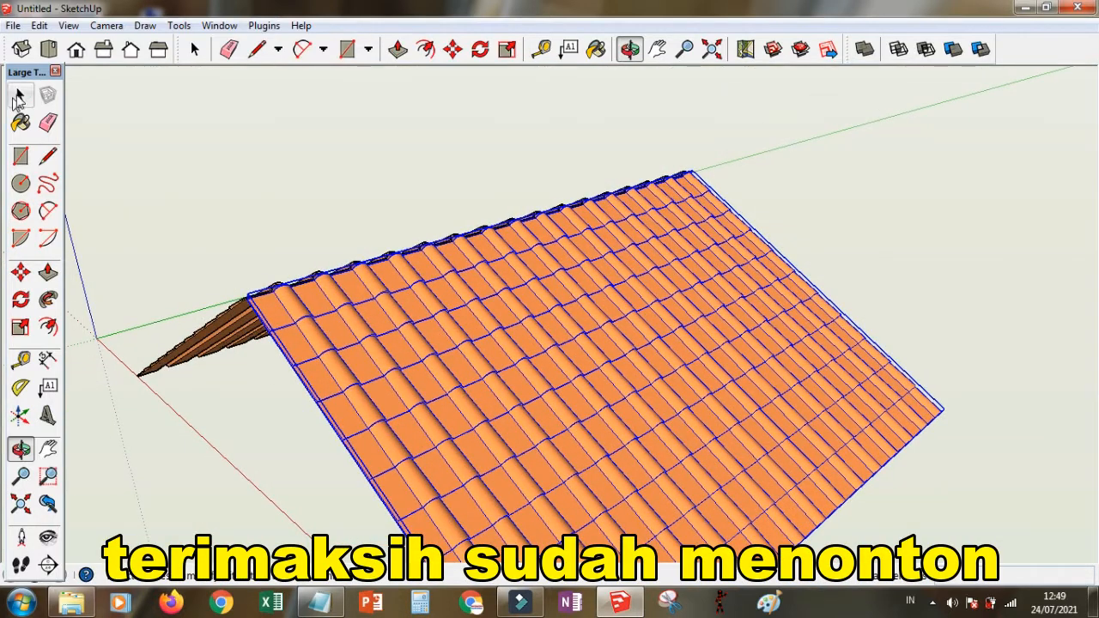
click(154, 140)
click(658, 49)
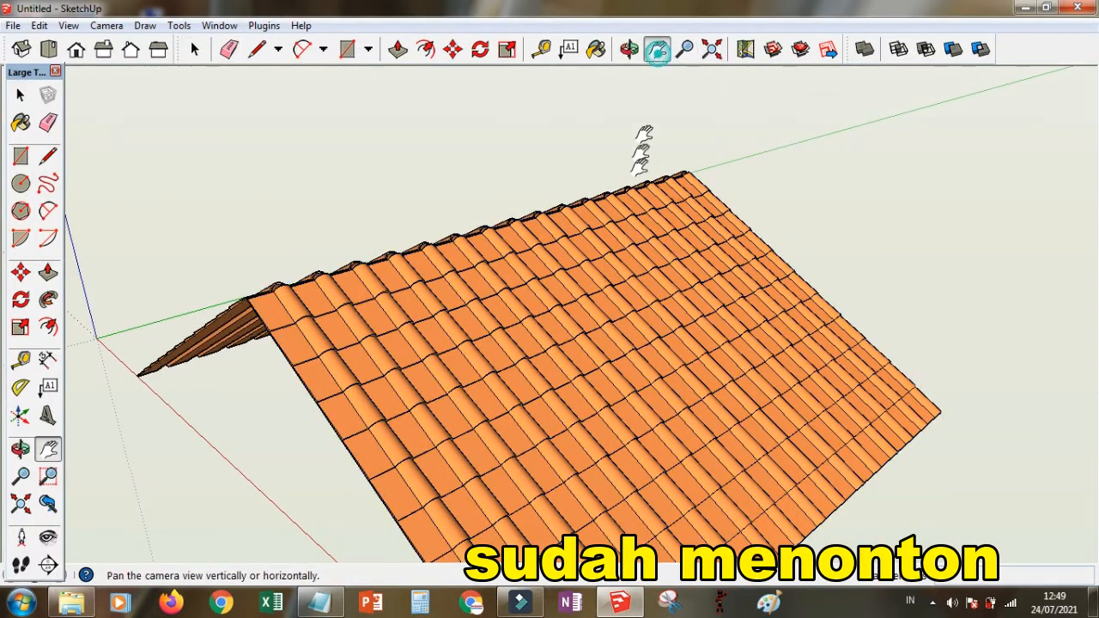
drag(642, 176, 631, 127)
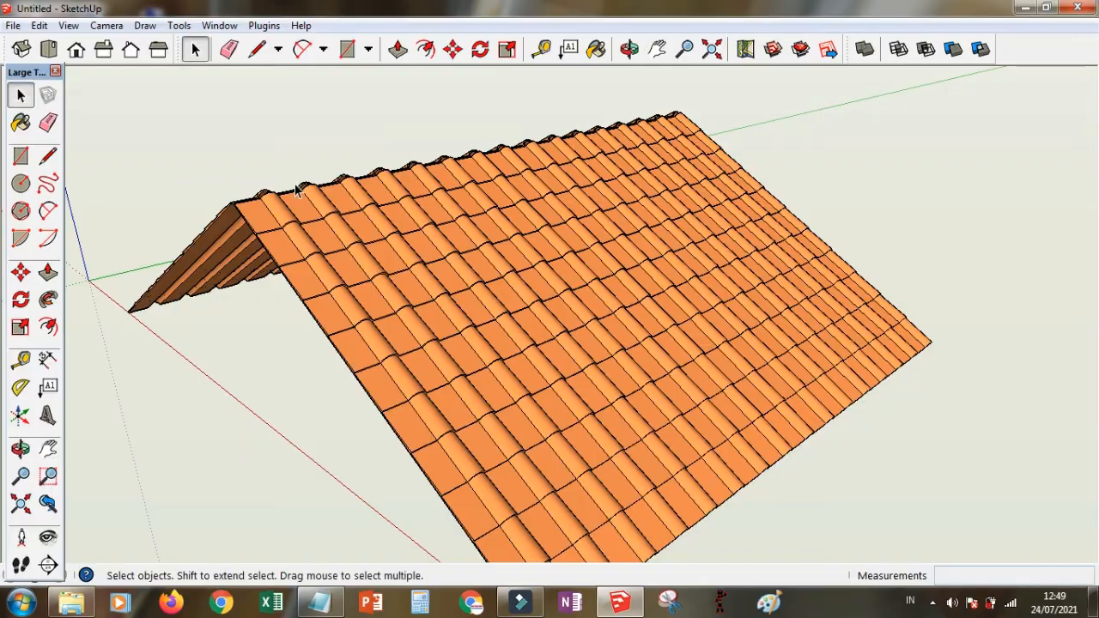